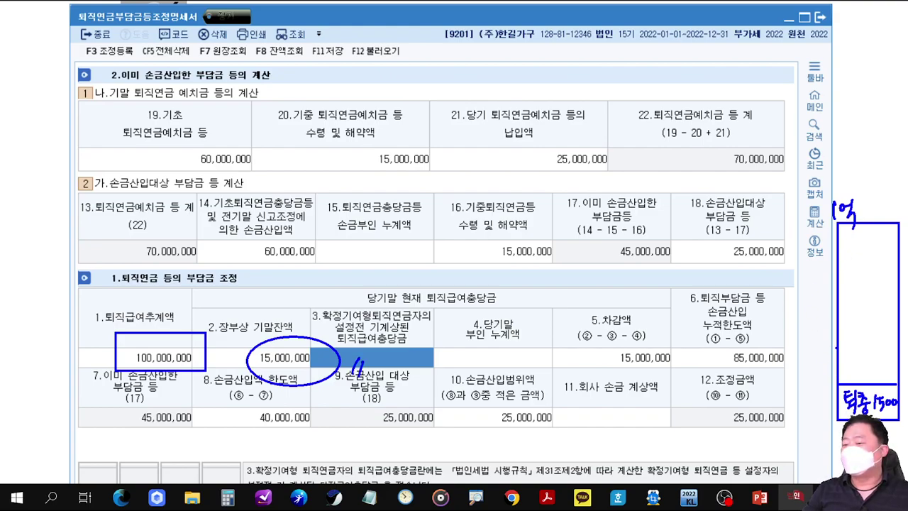
Step: Annotate the bar sketch with 8500 and a red 6000 arrow, underlining the 손금산입 누적한도액 and 기초 퇴직연금예치금 amounts
mouse_move(854, 302)
mouse_down()
mouse_move(854, 323)
mouse_move(886, 315)
mouse_up()
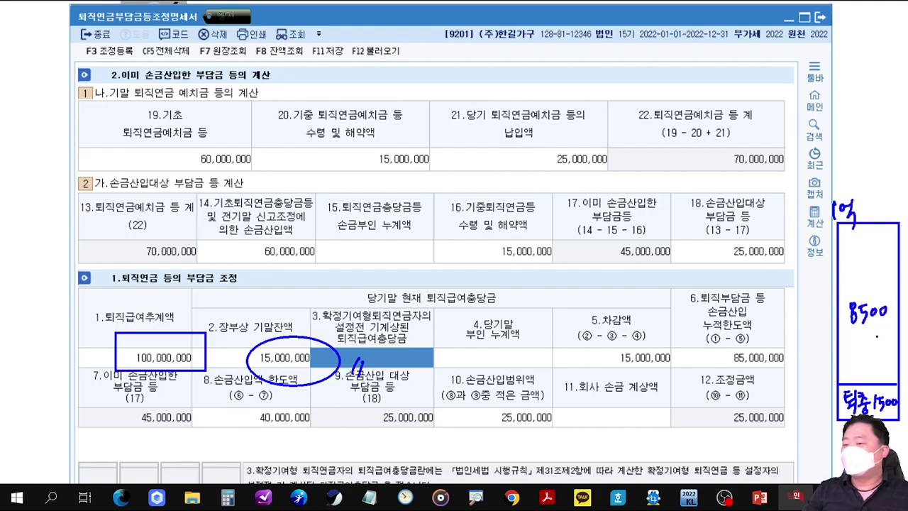
drag(715, 376, 804, 369)
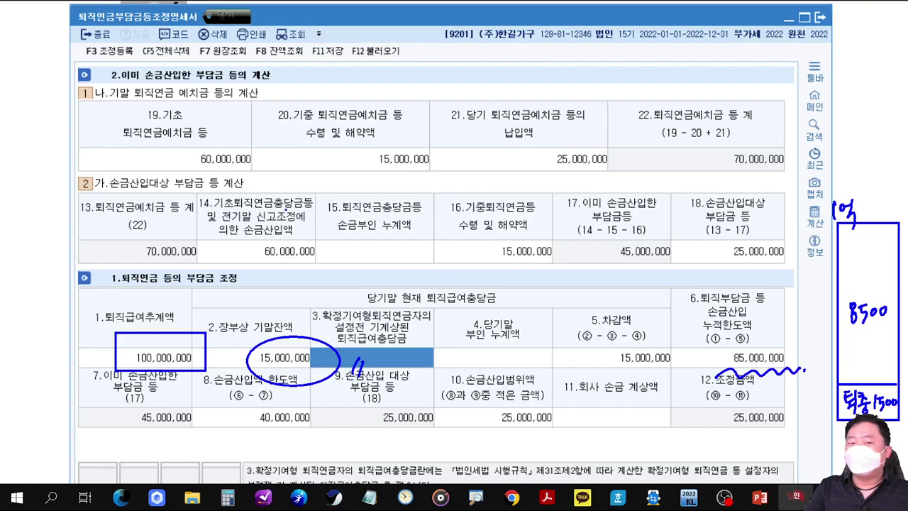
drag(188, 168, 261, 170)
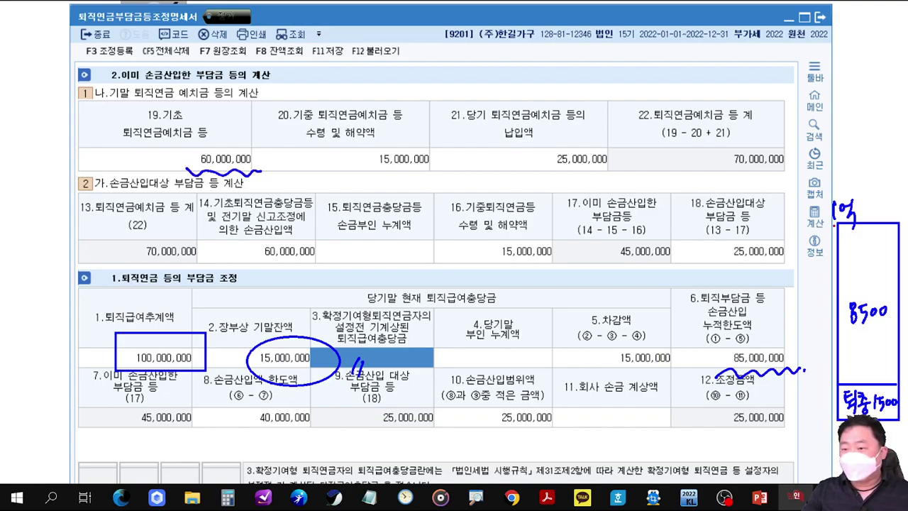
mouse_move(824, 224)
mouse_down()
mouse_move(841, 225)
mouse_move(828, 330)
mouse_move(844, 331)
mouse_up()
mouse_move(796, 295)
mouse_down()
mouse_move(798, 306)
mouse_move(825, 301)
mouse_up()
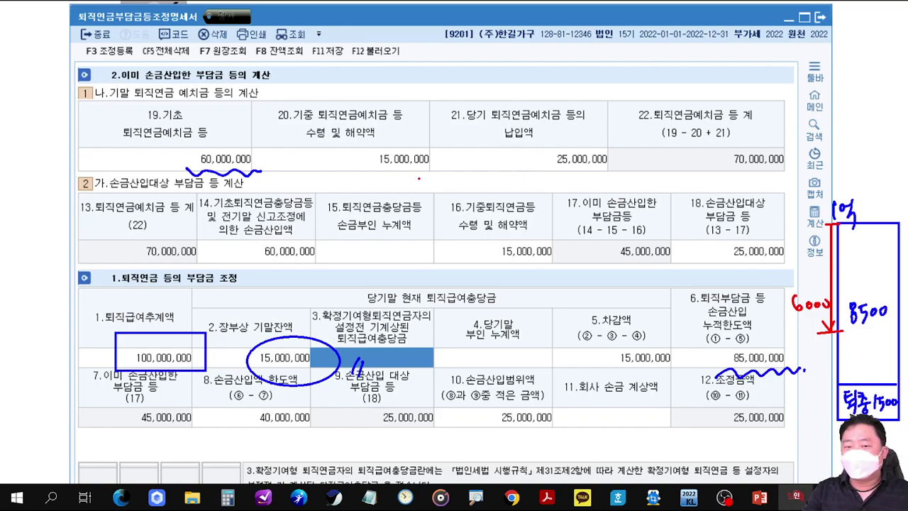
Step: Underline the 기중 수령 및 해약액 amount and mark the bar sketch with a hatched 4500 portion and an underlined 4000
drag(368, 175, 461, 174)
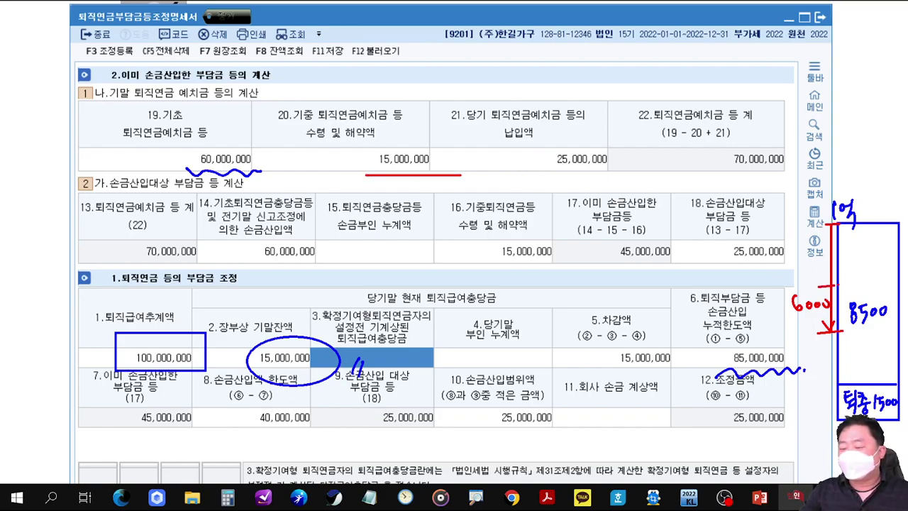
mouse_move(786, 271)
mouse_down()
mouse_move(796, 284)
mouse_move(897, 284)
mouse_up()
click(848, 288)
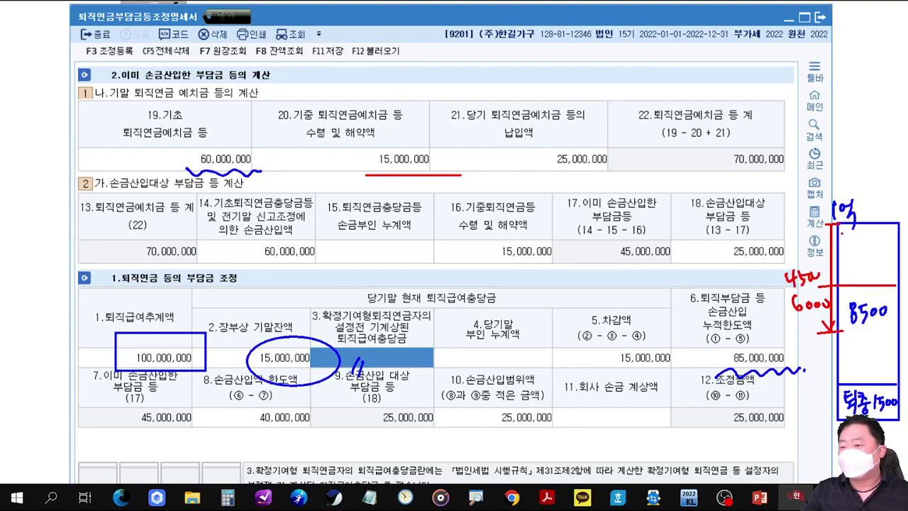
mouse_move(851, 225)
mouse_down()
mouse_move(833, 258)
mouse_move(842, 281)
mouse_up()
drag(880, 233, 856, 282)
drag(887, 242, 873, 284)
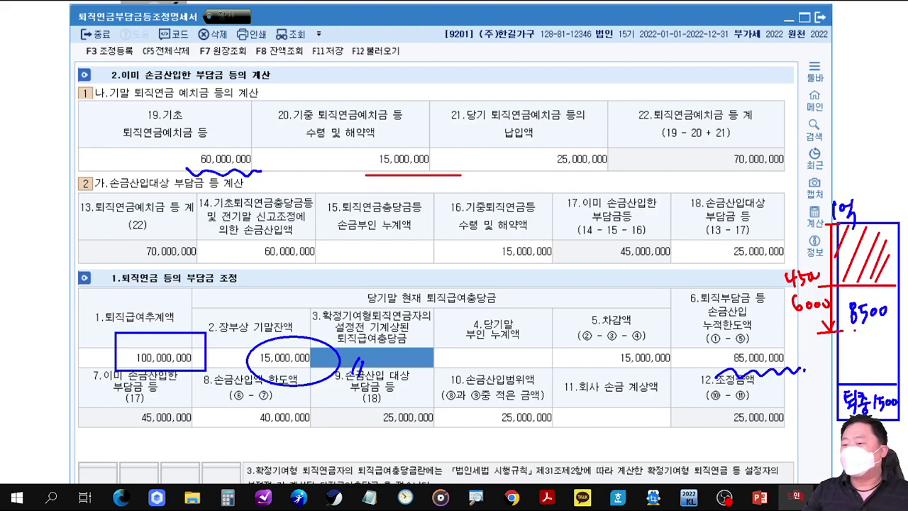
mouse_move(857, 340)
mouse_down()
mouse_move(861, 359)
mouse_move(871, 341)
mouse_move(890, 339)
mouse_up()
drag(850, 366, 893, 359)
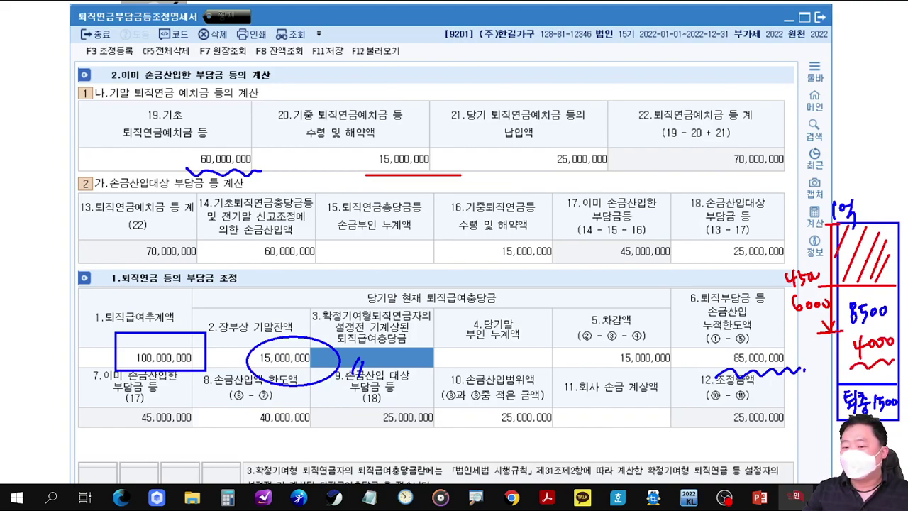
Step: Circle the 손금산입액 한도액, 당기 납입액 and 조정금액 amounts, link them with arrows, and clear all the annotations
drag(263, 394, 260, 397)
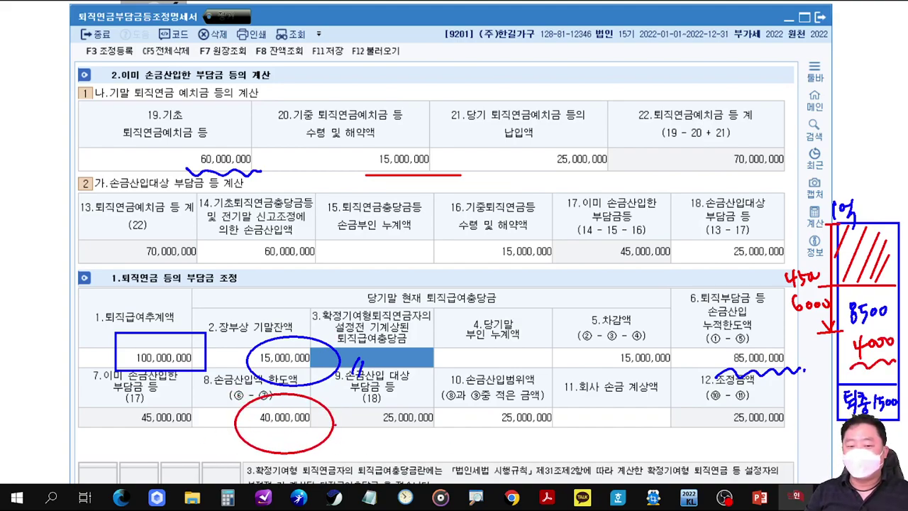
mouse_move(332, 424)
mouse_down()
mouse_move(447, 248)
mouse_move(542, 171)
mouse_move(546, 191)
mouse_up()
mouse_move(549, 145)
mouse_down()
mouse_move(568, 135)
mouse_move(672, 233)
mouse_move(707, 410)
mouse_move(721, 402)
mouse_move(773, 435)
mouse_move(751, 394)
mouse_up()
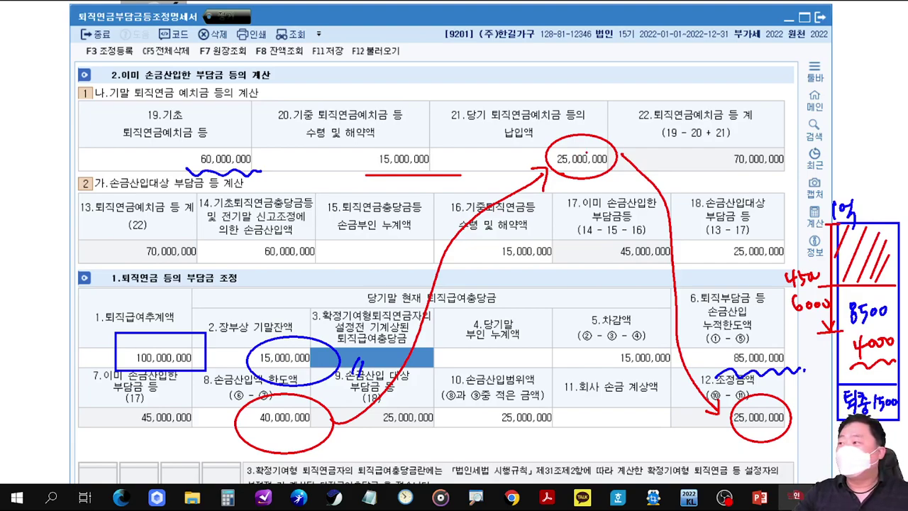
key(Escape)
Step: Try 42,000,000 and 40,000,000 as the amount for 21.당기 퇴직연금예치금 등의 납입액
click(564, 162)
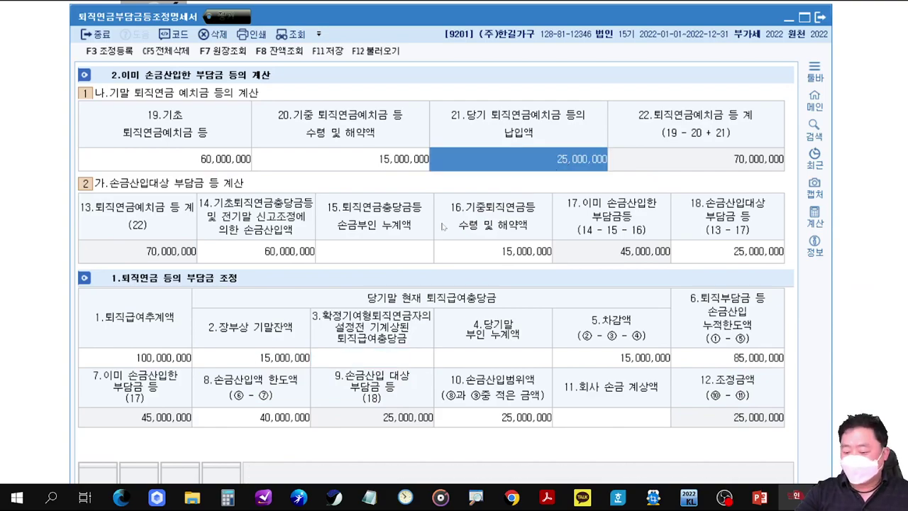
text(42000000)
key(Return)
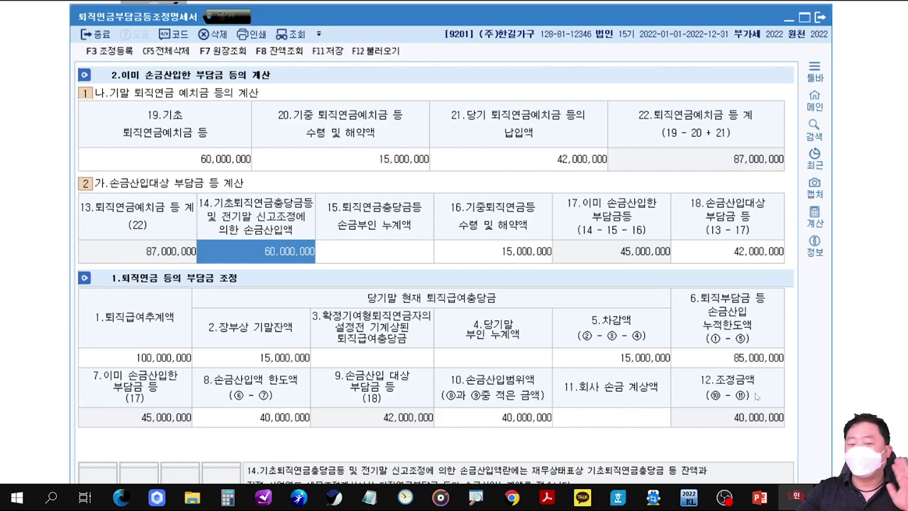
click(571, 163)
text(40000000)
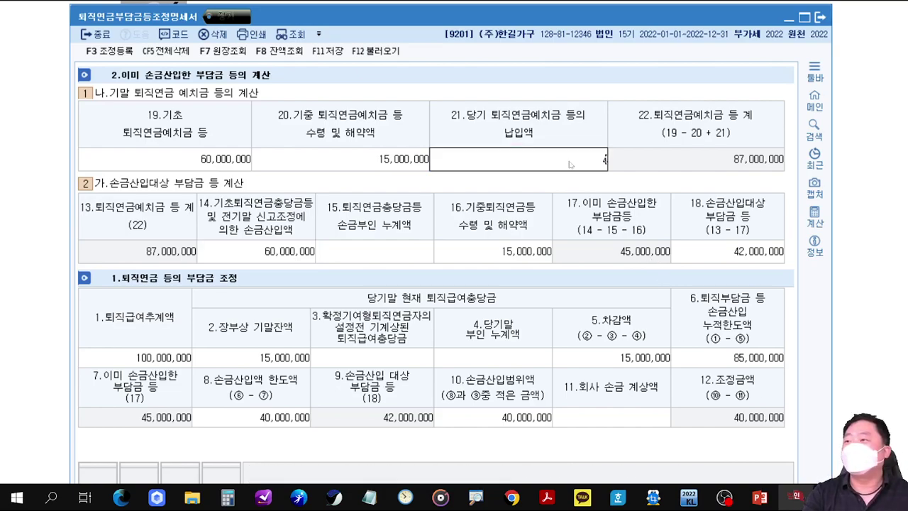
key(Return)
Step: Set 21.당기 퇴직연금예치금 등의 납입액 to 25,000,000
click(570, 164)
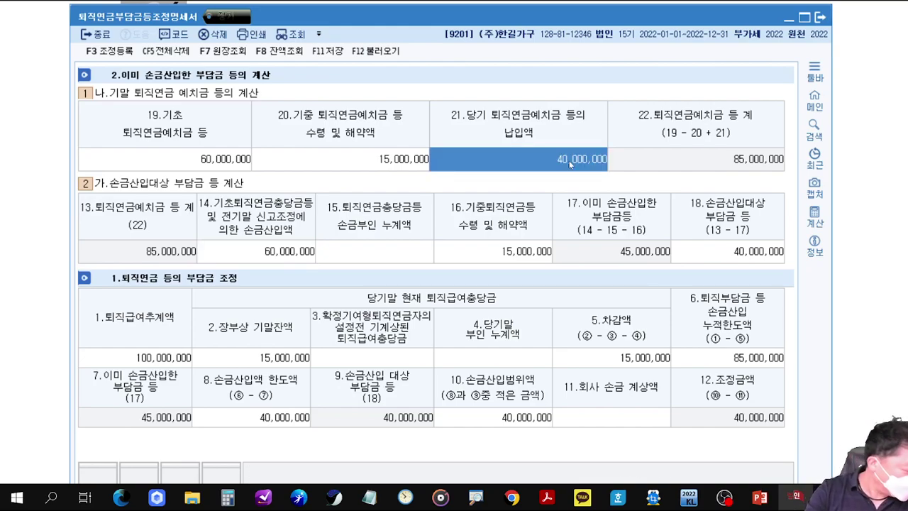
text(25000000)
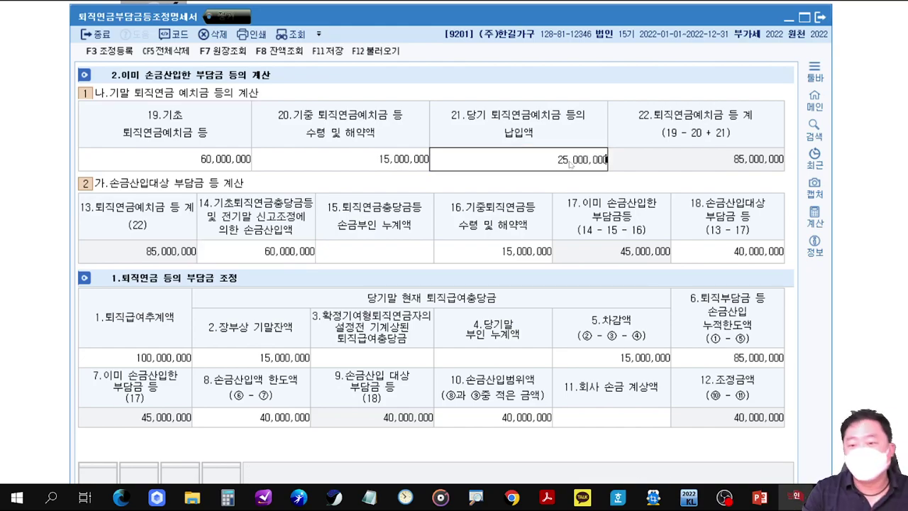
key(Return)
Step: Open the 조정 등록 window, box the 손금산입 범위 미달액 amount, and move the window clear of the form's first table
key(F3)
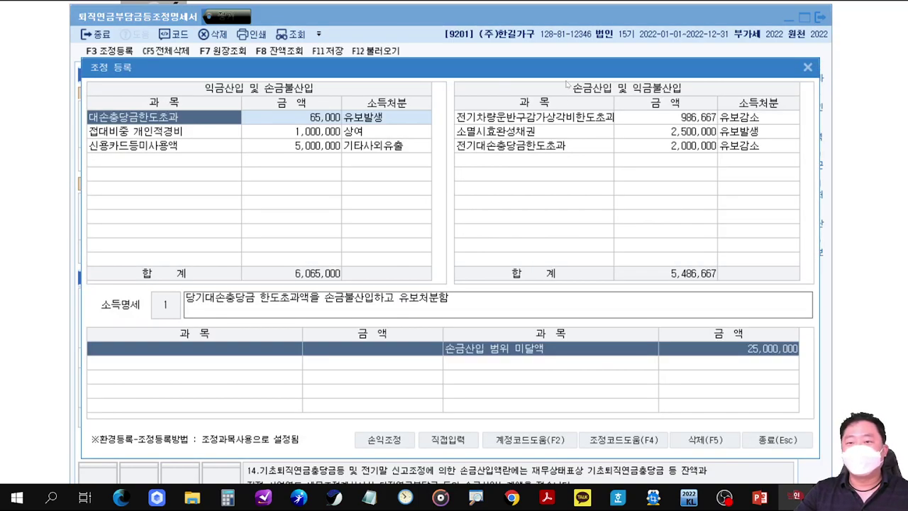
drag(716, 314, 811, 372)
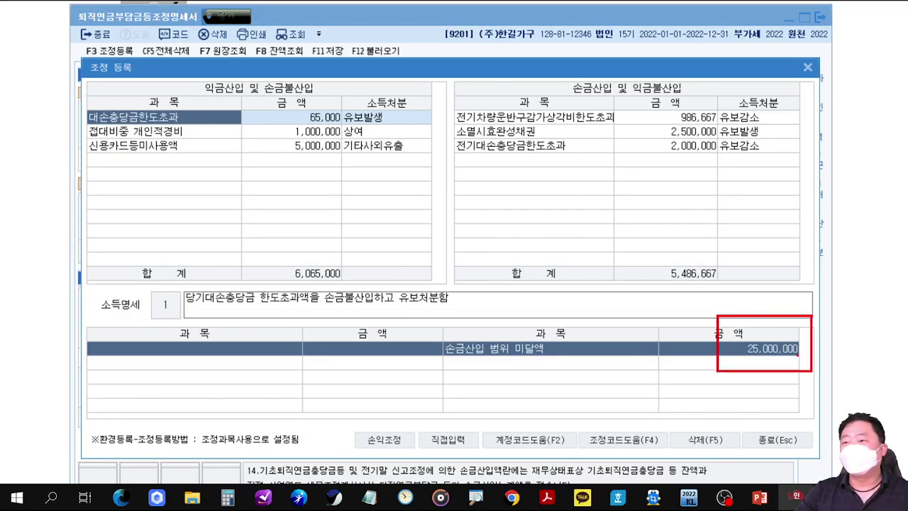
drag(697, 69, 702, 184)
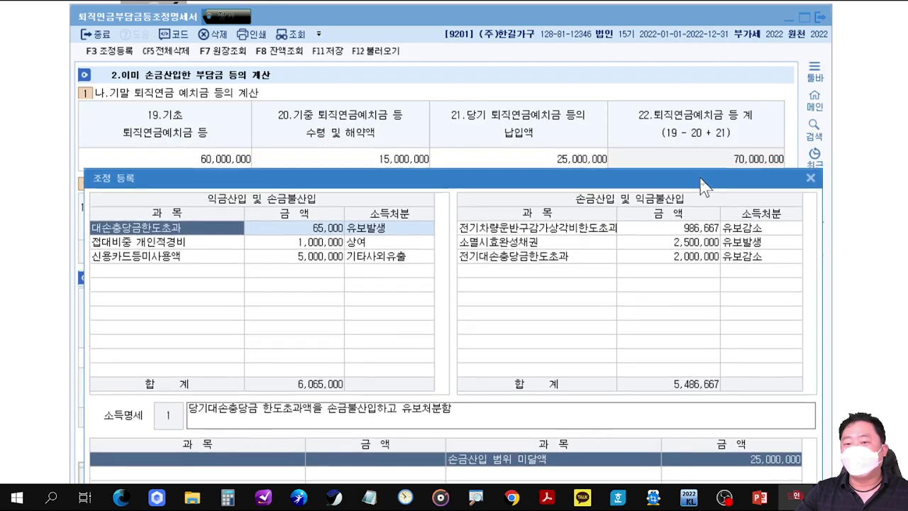
Step: Mark the form's 당기 납입액 and 기중 수령 및 해약액 amounts with boxes and arrows, and clear the annotations
mouse_move(544, 139)
mouse_down()
mouse_move(581, 170)
mouse_move(614, 174)
mouse_move(600, 195)
mouse_move(645, 268)
mouse_up()
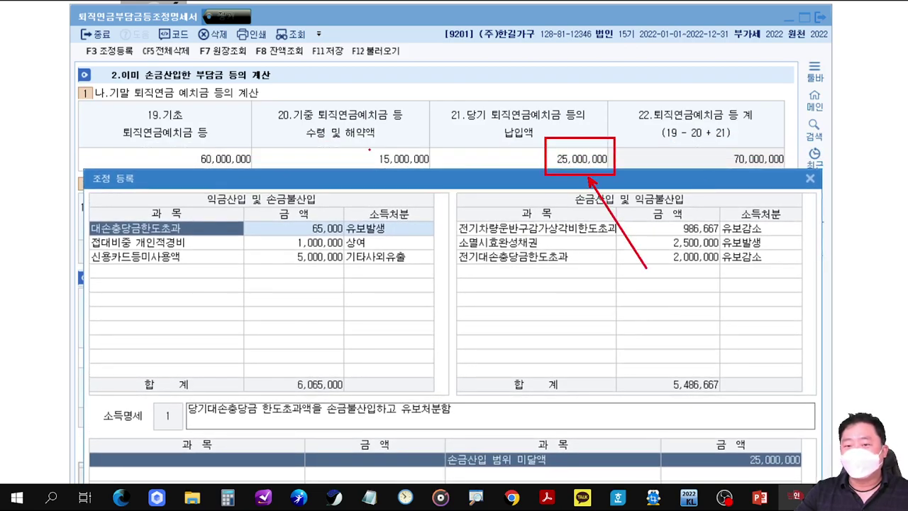
key(ctrl+z)
drag(571, 186, 623, 266)
mouse_move(360, 134)
mouse_down()
mouse_move(439, 176)
mouse_move(373, 218)
mouse_move(353, 266)
mouse_up()
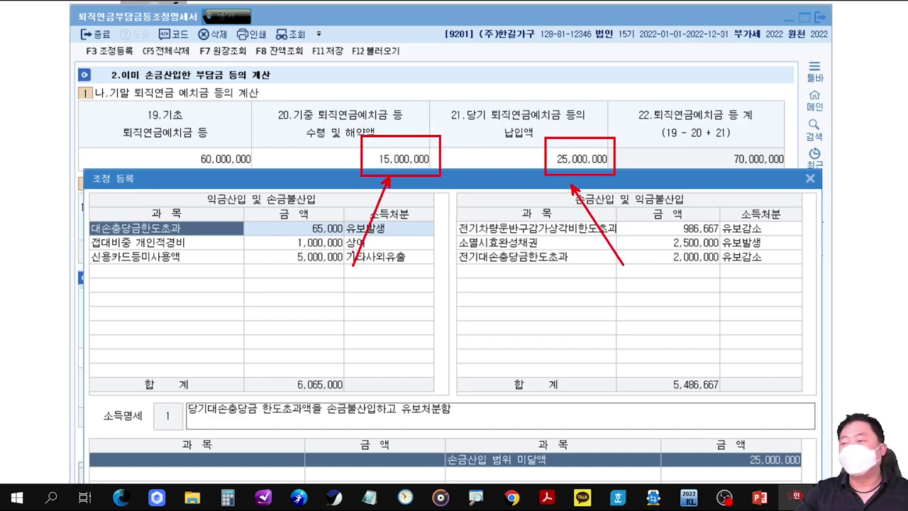
key(Escape)
Step: Add a 퇴직연금등지급 adjustment of 15,000,000 to the 익금산입 및 손금불산입 list
click(166, 275)
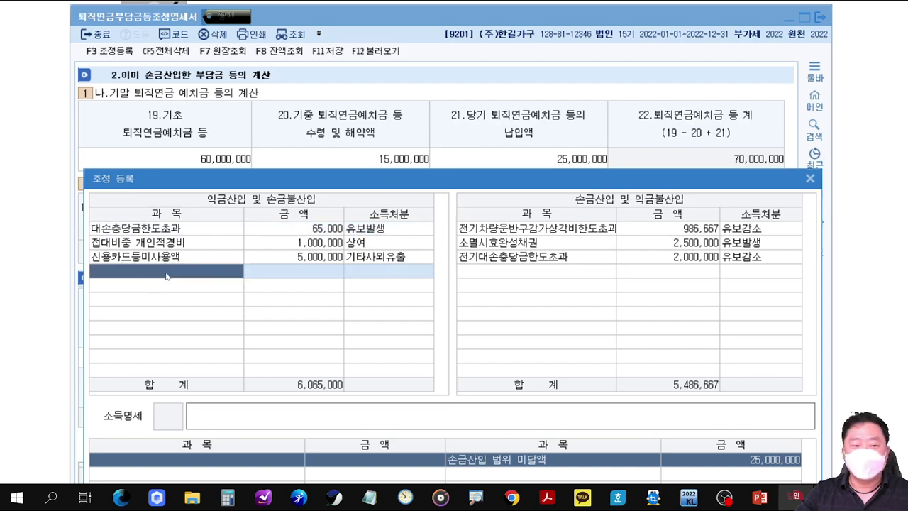
text(퇴직)
key(Return)
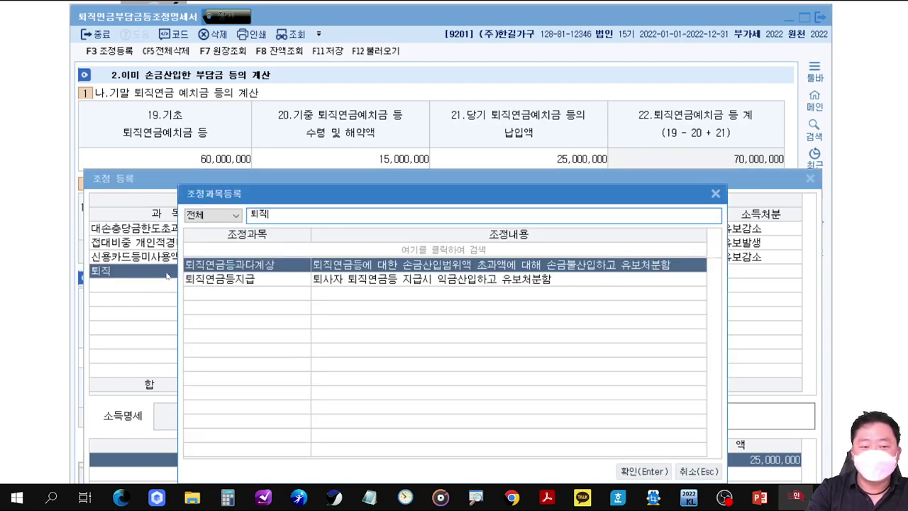
key(Down)
key(Return)
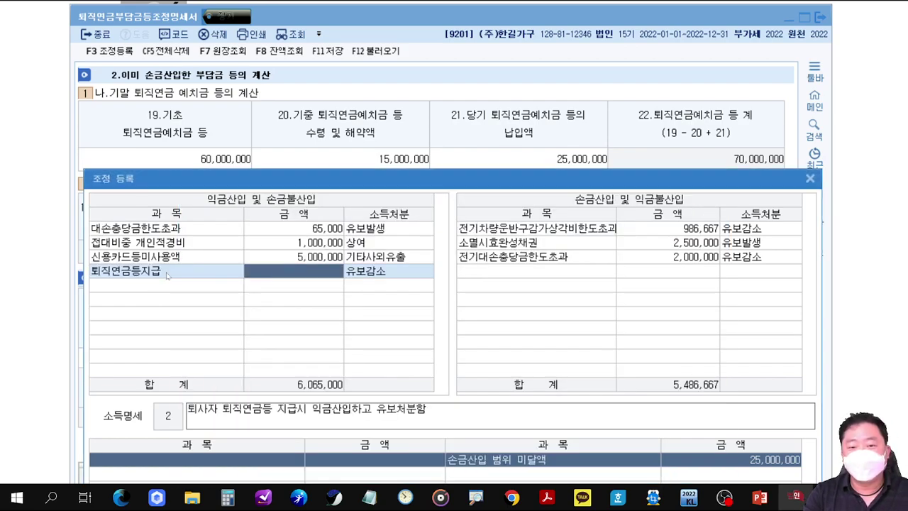
text(15000000)
key(Return)
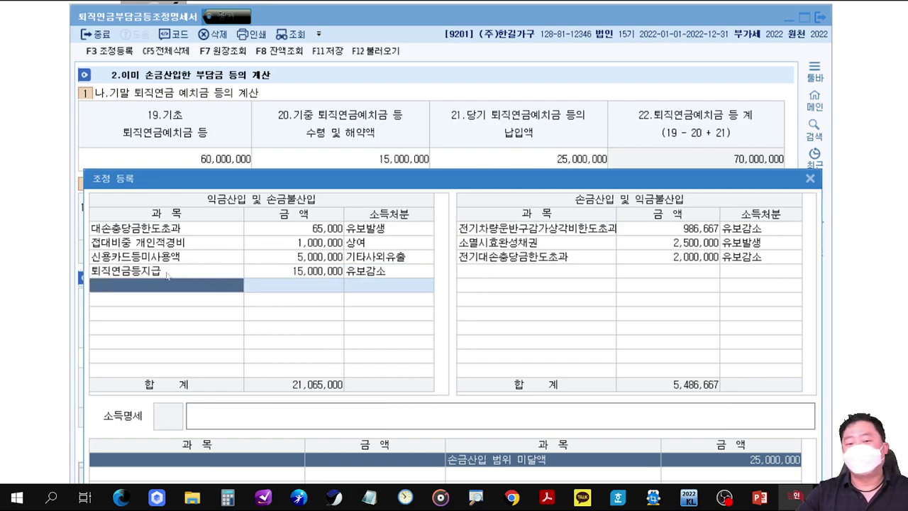
Step: Add a 퇴직연금등손금산입 adjustment of 25,000,000 to the 손금산입 및 익금불산입 list
click(515, 271)
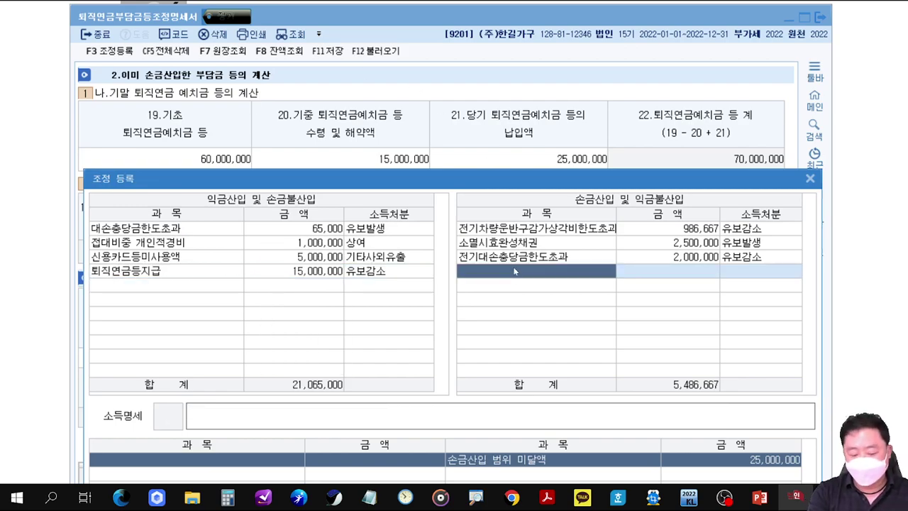
text(퇴직)
key(Return)
key(Return)
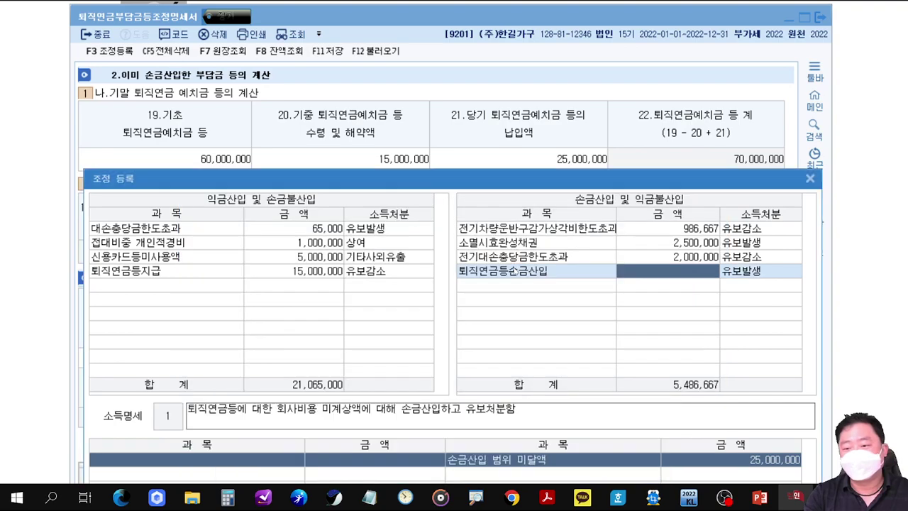
text(25000000)
key(Return)
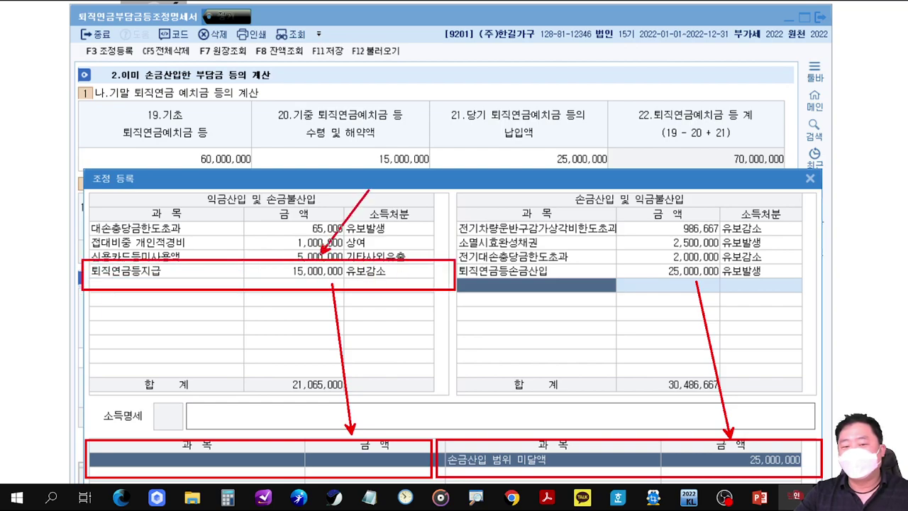
Step: Mark the source amounts of the two pension adjustments in the form behind the window, and clear the annotations
drag(374, 144, 457, 182)
mouse_move(544, 140)
mouse_down()
mouse_move(622, 170)
mouse_move(688, 248)
mouse_move(692, 266)
mouse_up()
key(Escape)
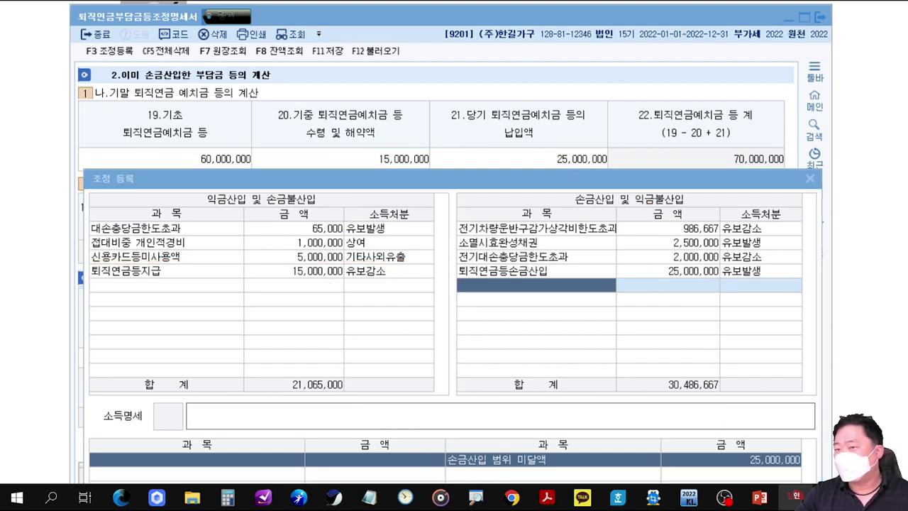
click(759, 498)
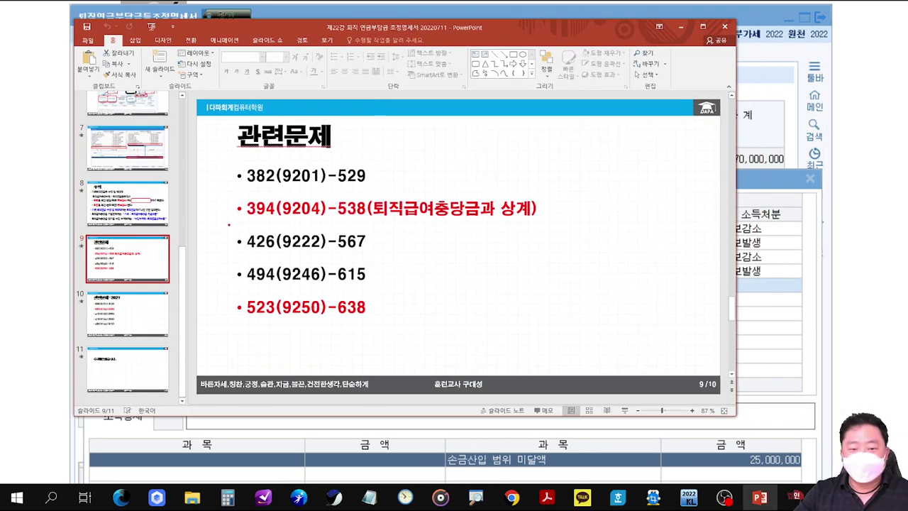
mouse_move(229, 226)
mouse_down()
mouse_move(388, 254)
mouse_move(461, 303)
mouse_up()
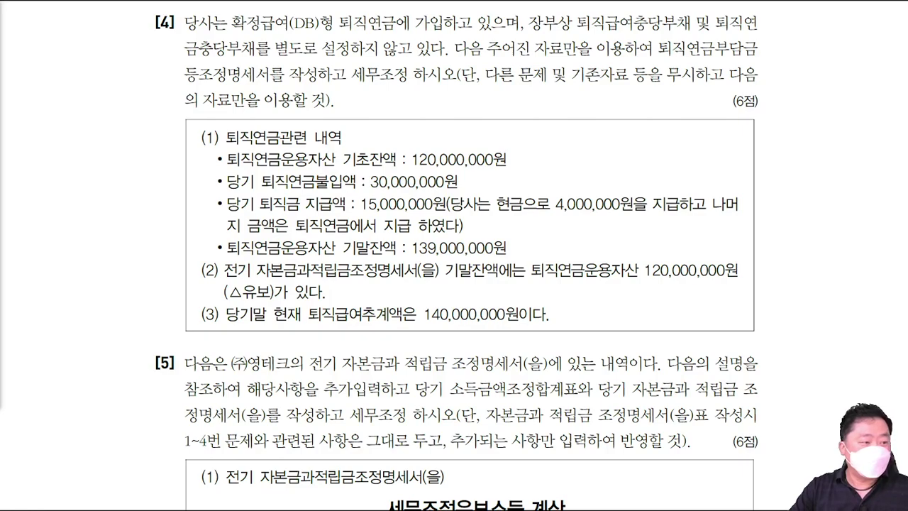
Step: Arrange the form below the problem's pension data and enter 120,000,000 as 19.기초 퇴직연금예치금 등
key(alt+Tab)
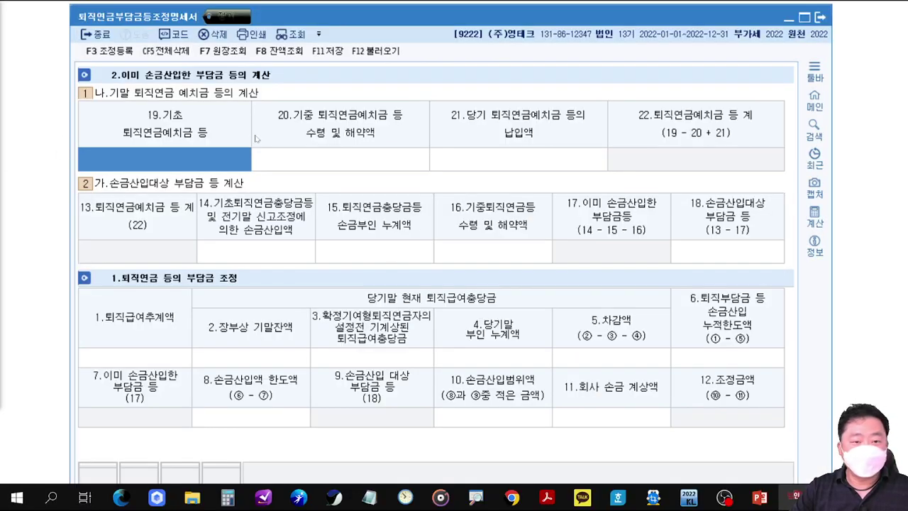
key(alt+Tab)
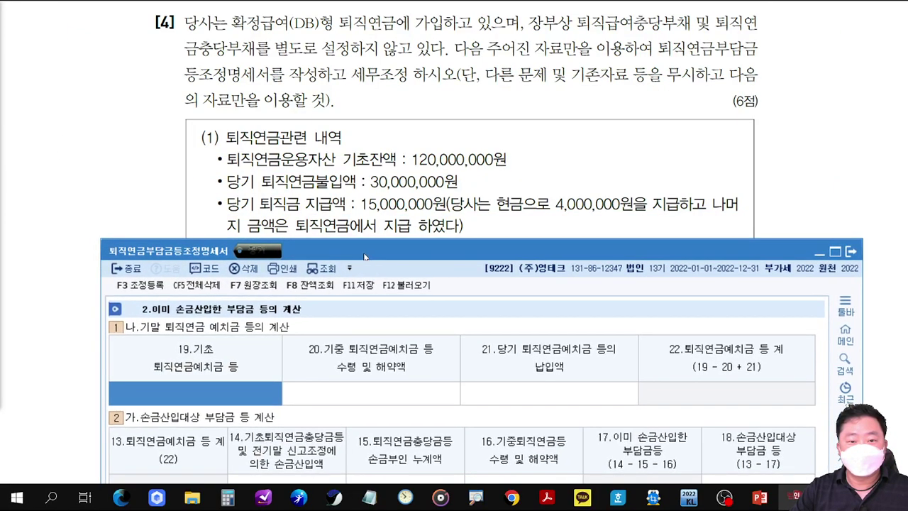
scroll(426, 176, down, 1)
drag(425, 176, 416, 93)
key(alt+Tab)
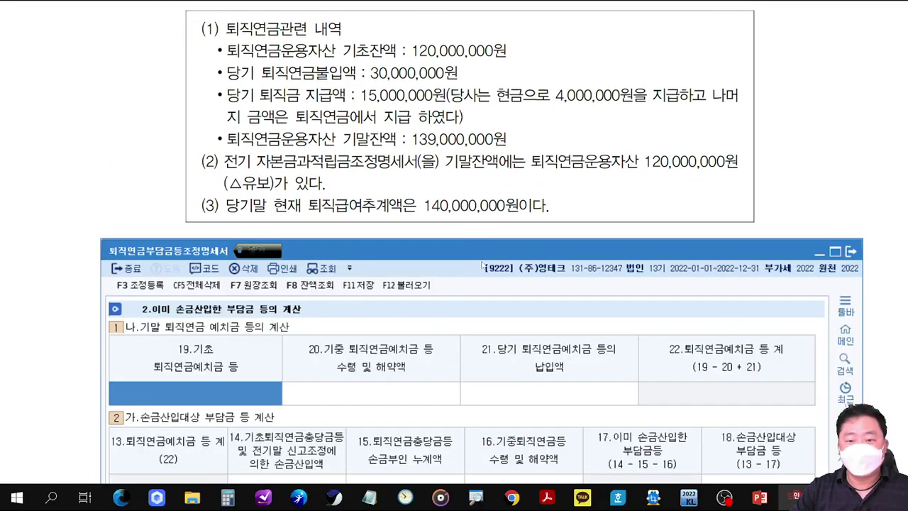
drag(482, 257, 483, 83)
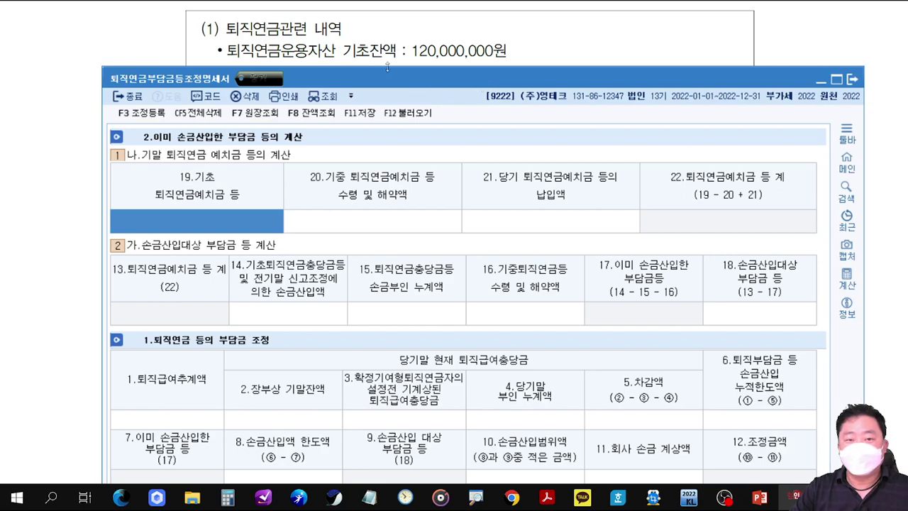
text(120000000)
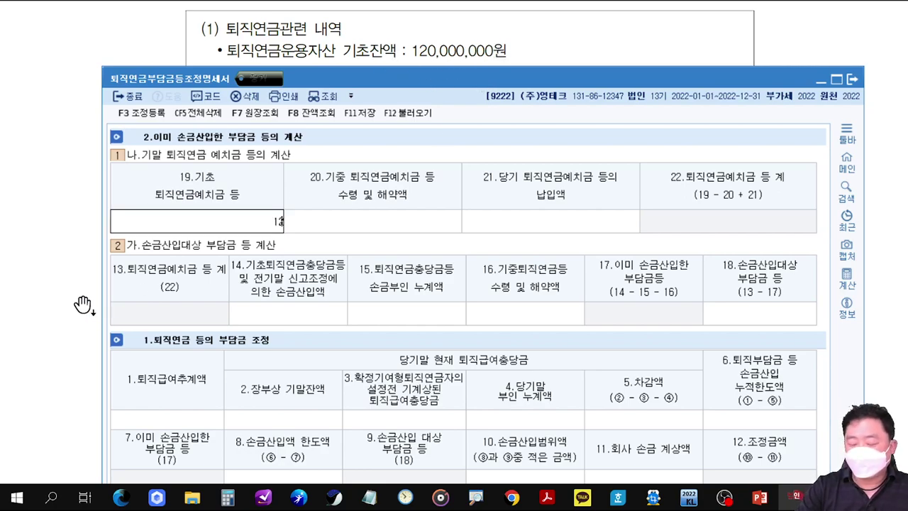
key(Return)
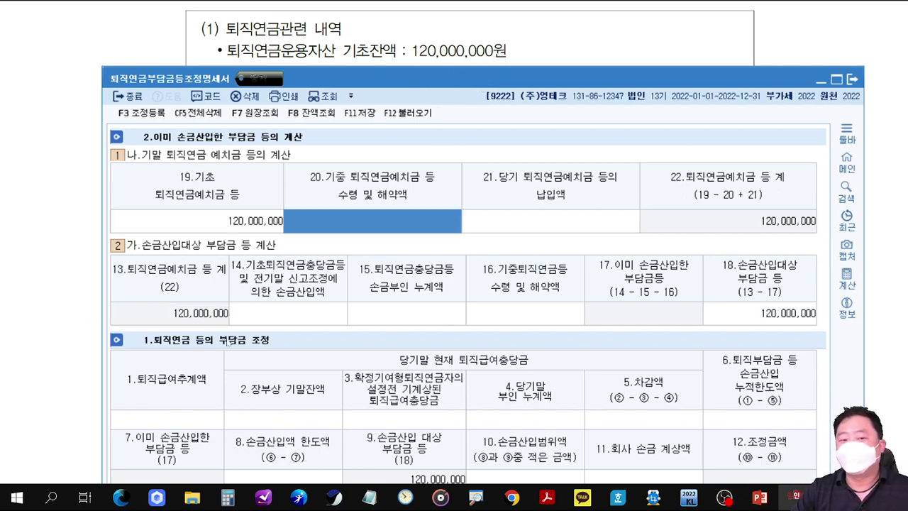
Step: Enter 120,000,000 as 14.기초퇴직연금충당금등 및 전기말 신고조정에 의한 손금산입액
click(270, 307)
text(120000000)
key(Return)
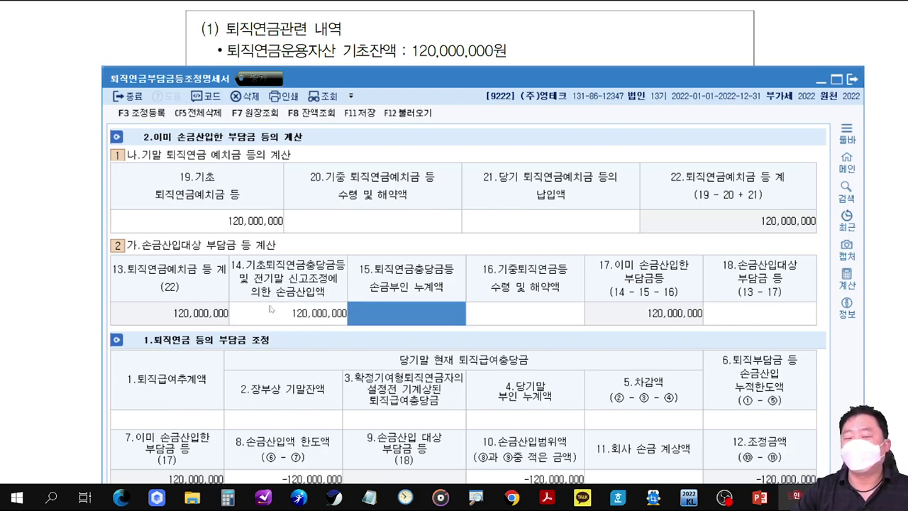
Step: Link the opening pension asset balance and the prior-year 유보 balance in the problem to fields 19 and 14, and clear the annotations
drag(448, 84, 440, 196)
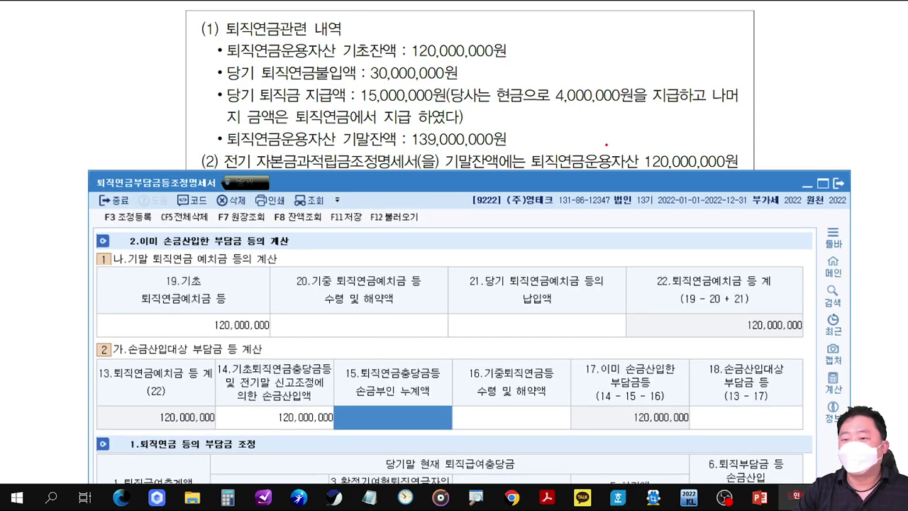
drag(629, 148, 730, 175)
mouse_move(667, 179)
mouse_down()
mouse_move(560, 284)
mouse_move(342, 406)
mouse_move(329, 398)
mouse_up()
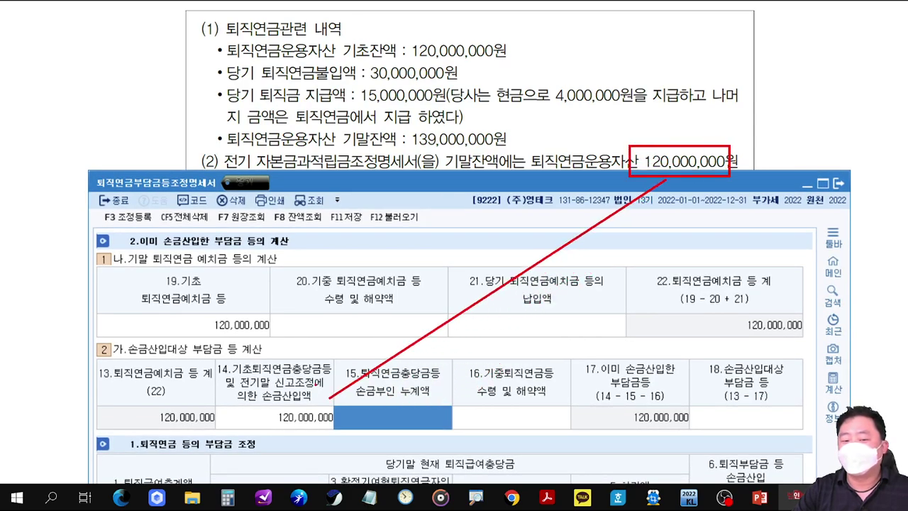
mouse_move(262, 307)
mouse_down()
mouse_move(363, 72)
mouse_move(509, 62)
mouse_up()
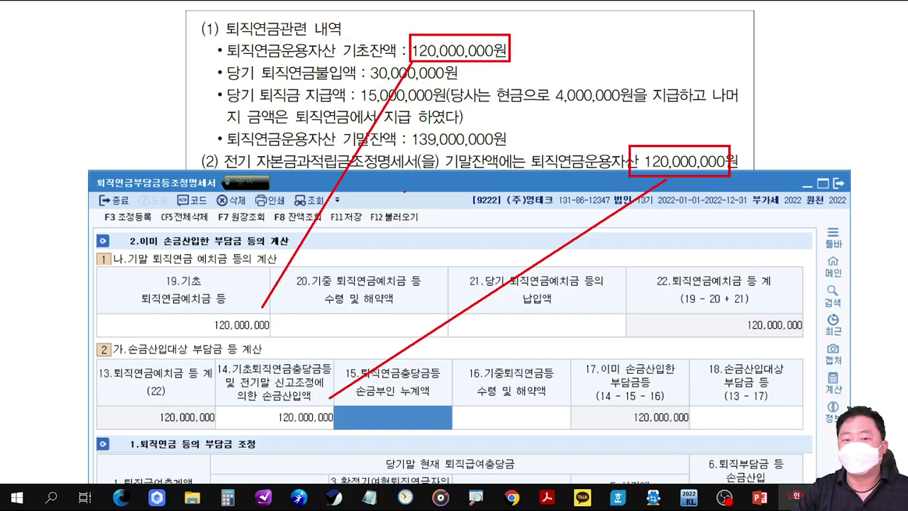
key(Escape)
Step: Enter 30,000,000 as 21.당기 퇴직연금예치금 등의 납입액
drag(445, 189, 450, 106)
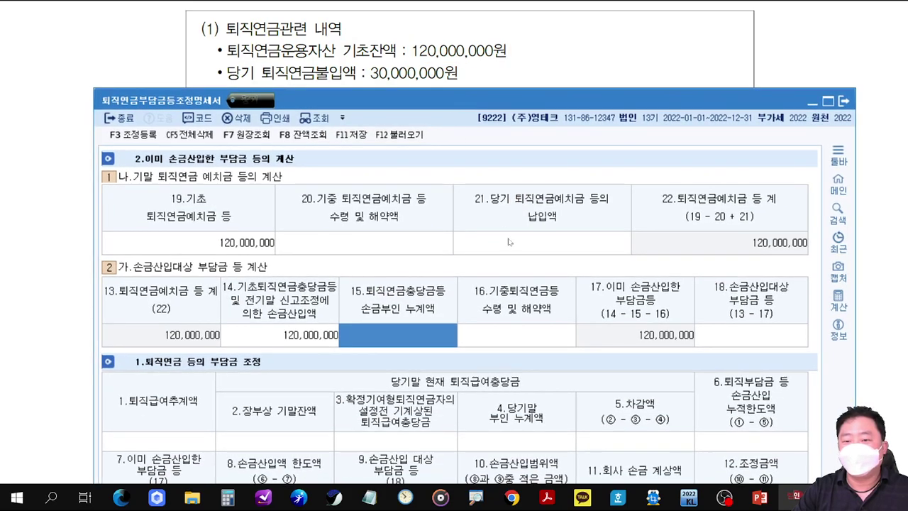
click(495, 245)
text(30,000,000)
key(Return)
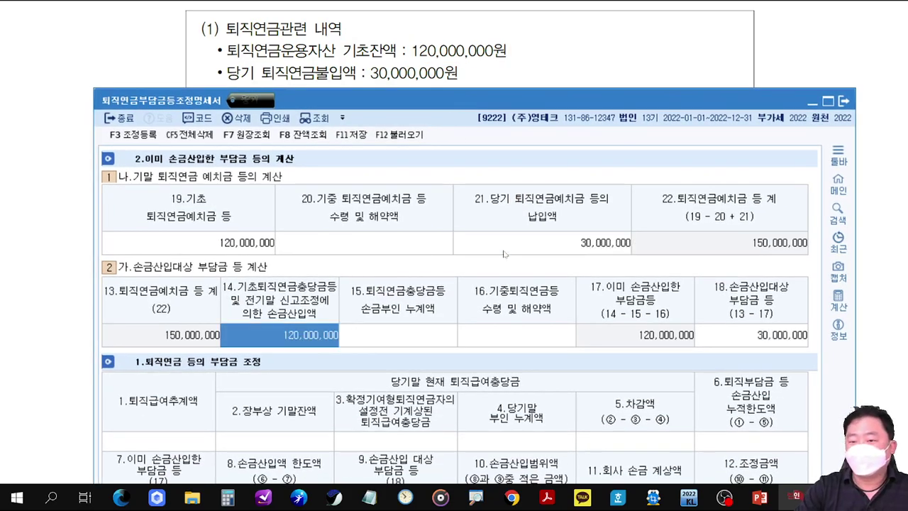
Step: Mark the form's calculated amounts and the problem's 당기 퇴직금 지급액, and clear the annotations
drag(560, 100, 501, 19)
mouse_move(470, 100)
mouse_down()
mouse_move(505, 125)
mouse_move(703, 204)
mouse_move(803, 333)
mouse_move(756, 387)
mouse_move(794, 418)
mouse_up()
key(Escape)
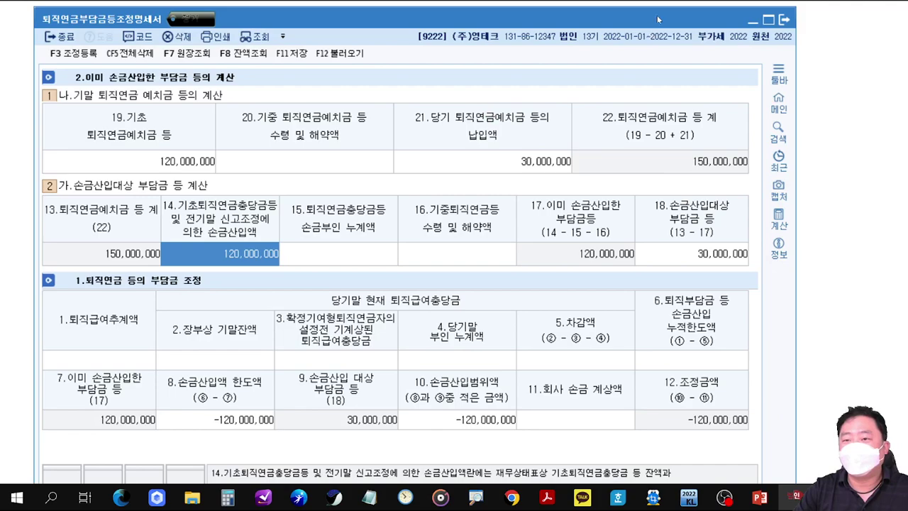
mouse_move(656, 15)
mouse_down()
mouse_move(689, 84)
mouse_move(690, 128)
mouse_up()
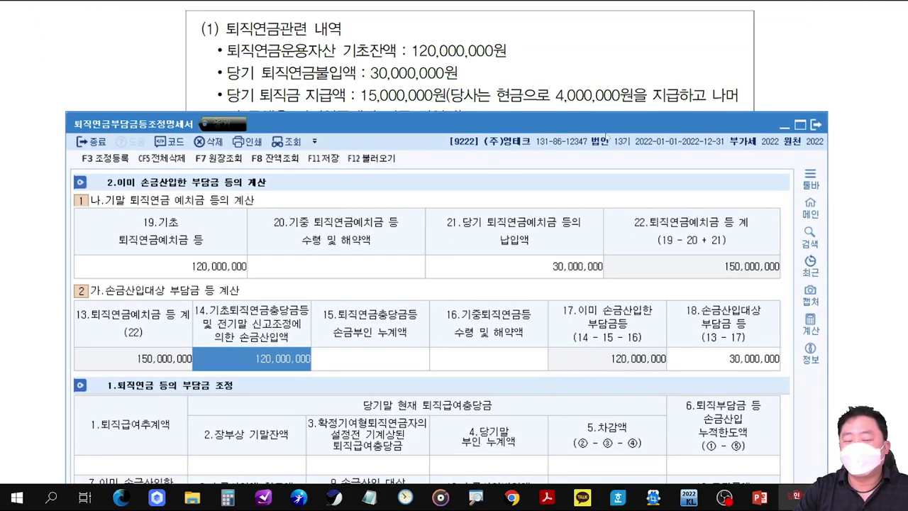
drag(408, 133, 409, 146)
drag(333, 76, 442, 113)
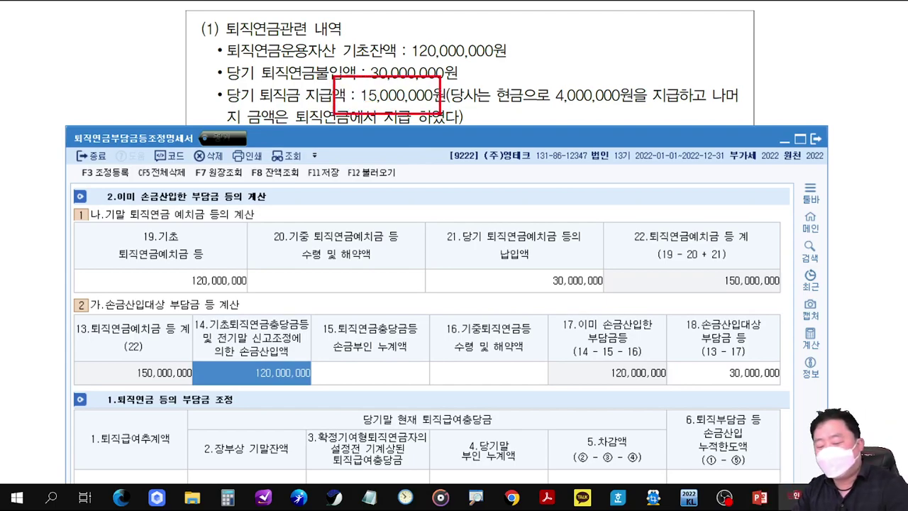
mouse_move(468, 112)
mouse_down()
mouse_move(448, 130)
mouse_move(434, 108)
mouse_up()
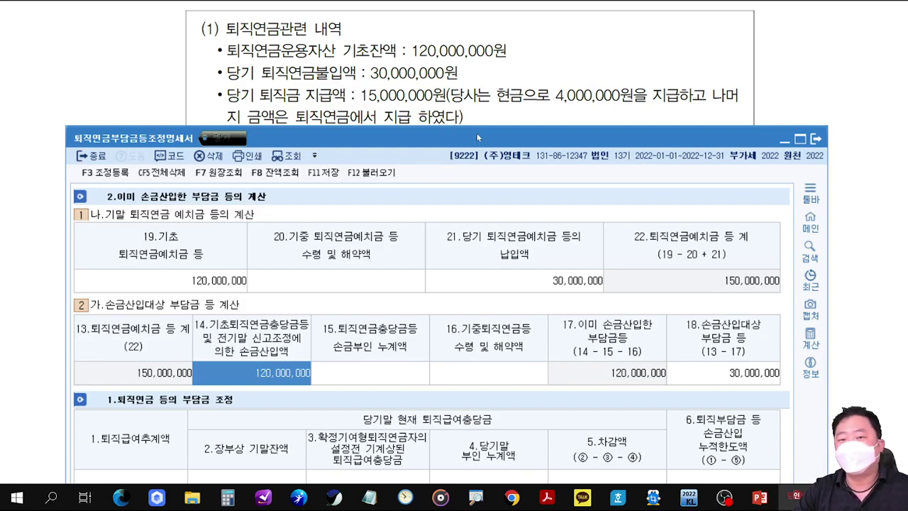
Step: Enter 11,000,000 as 20.기중 퇴직연금예치금 등 수령 및 해약액
drag(477, 137, 479, 145)
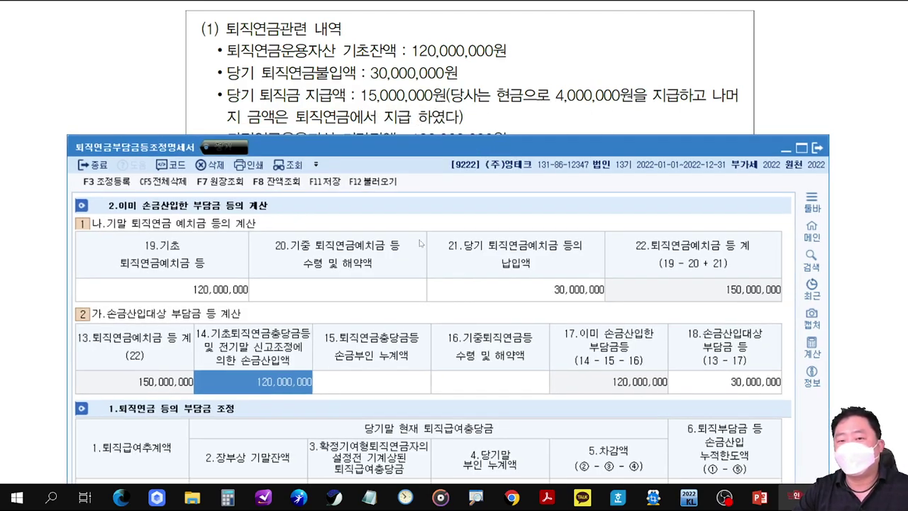
click(354, 289)
text(11000000)
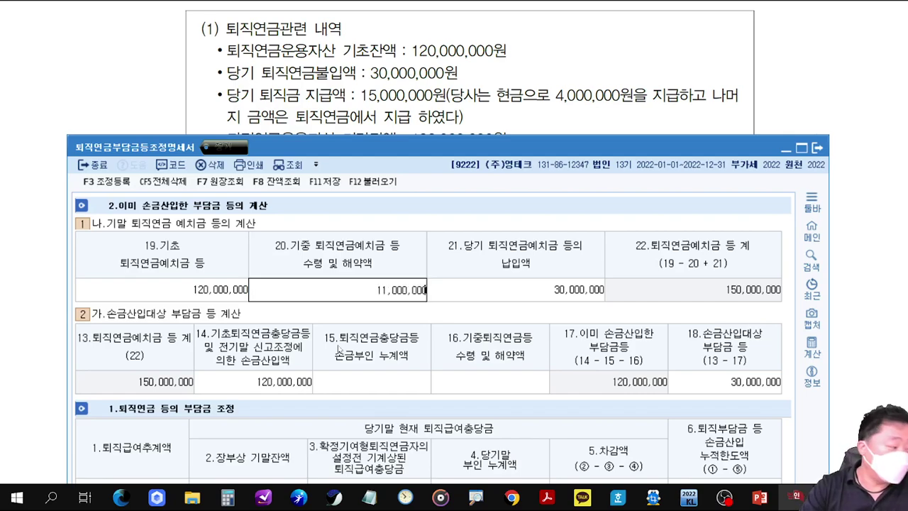
key(Return)
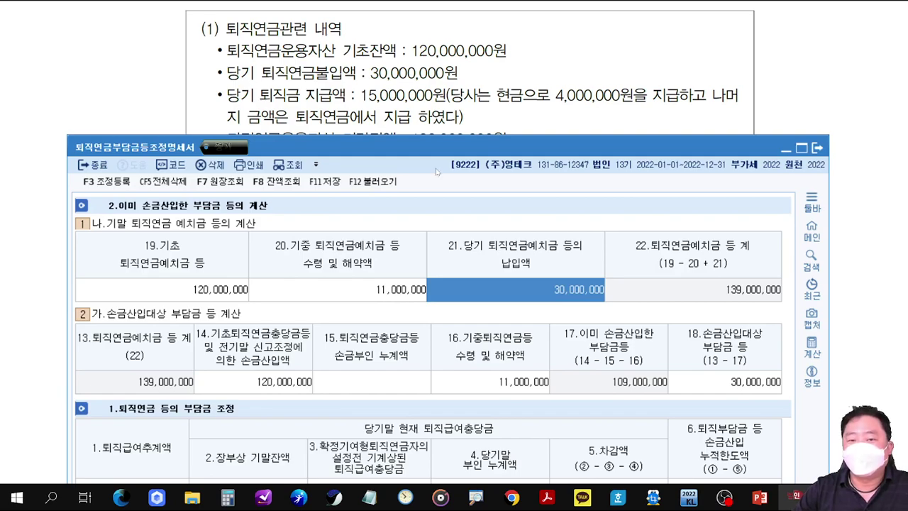
Step: Box the problem's 퇴직연금운용자산 기말잔액 and field 13 of the form, link them with an arrow, and clear the annotations
drag(448, 155, 452, 168)
drag(407, 122, 499, 153)
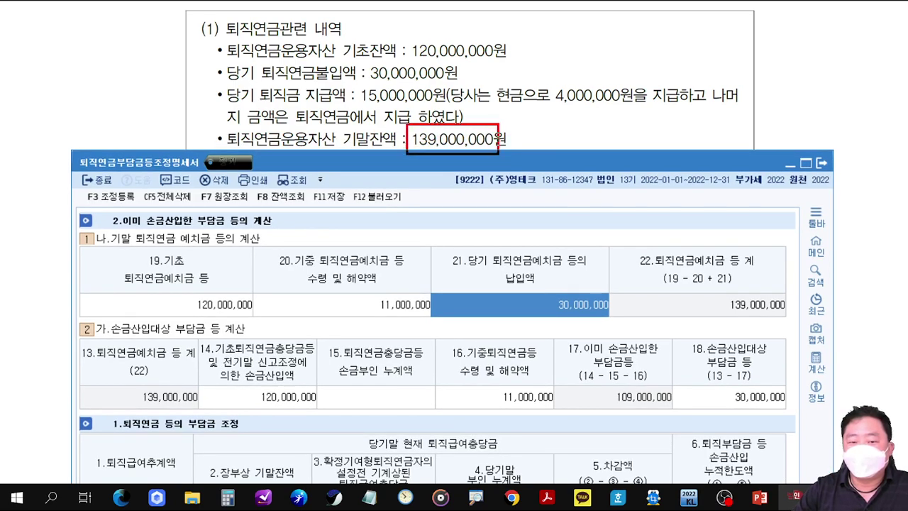
drag(126, 378, 212, 411)
drag(204, 376, 424, 157)
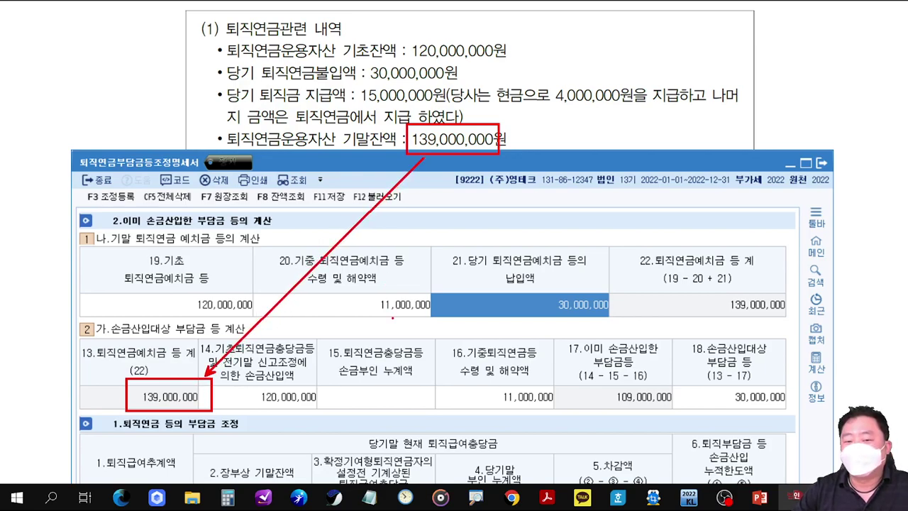
key(e)
Step: Circle the matching field pairs 19 and 14, and 20 and 16, in the form, and clear the annotations
mouse_move(192, 282)
mouse_down()
mouse_move(285, 311)
mouse_move(254, 426)
mouse_move(177, 268)
mouse_up()
mouse_move(374, 283)
mouse_down()
mouse_move(472, 276)
mouse_move(571, 404)
mouse_move(370, 278)
mouse_up()
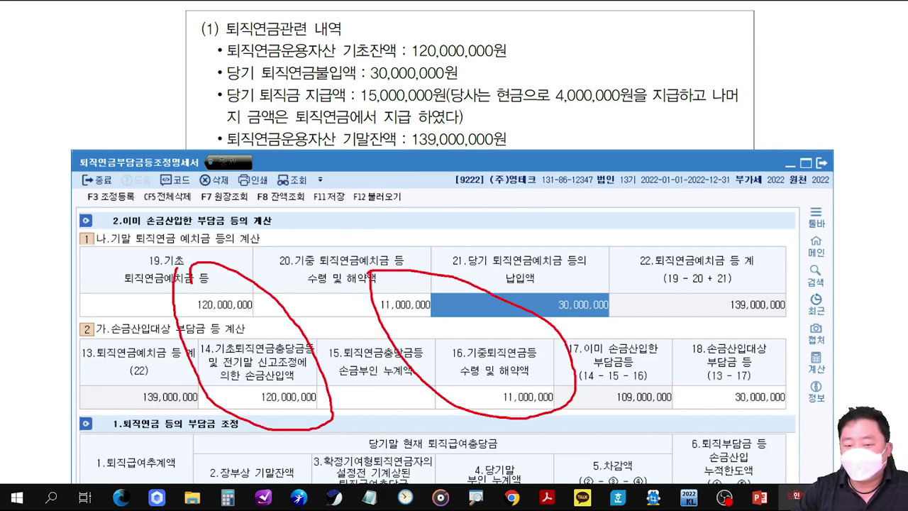
mouse_move(600, 332)
mouse_down()
mouse_move(553, 312)
mouse_move(780, 369)
mouse_move(578, 321)
mouse_up()
key(e)
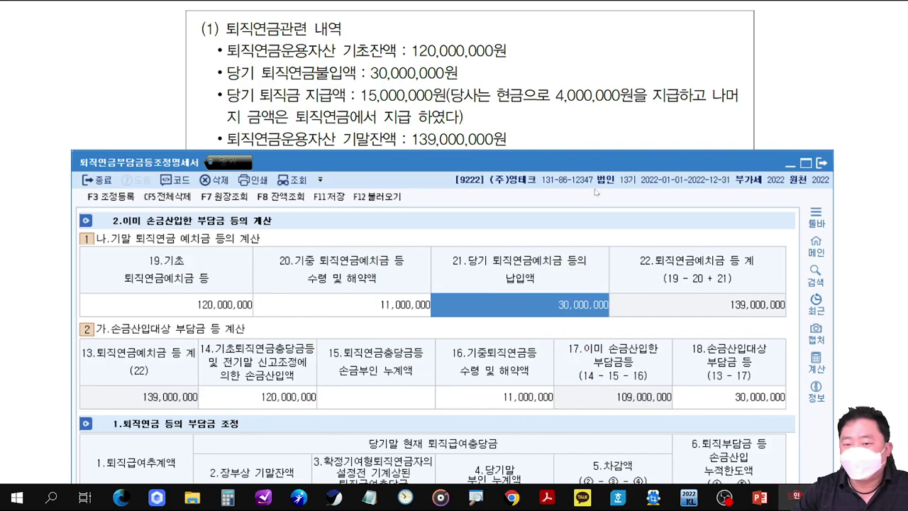
Step: Bring item (3) of the problem into view and enter 140,000,000 as 1.퇴직급여추계액
drag(596, 162, 581, 116)
scroll(586, 63, down, 3)
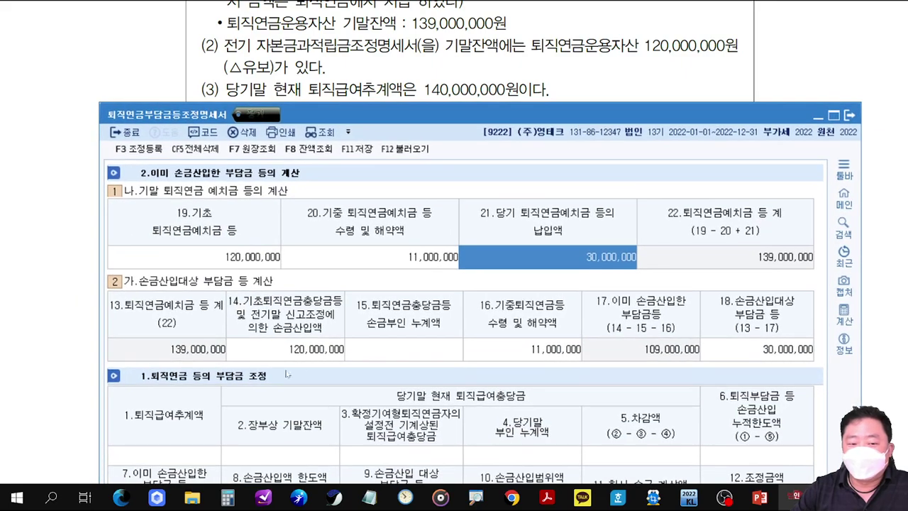
click(171, 459)
text(140000000)
key(Return)
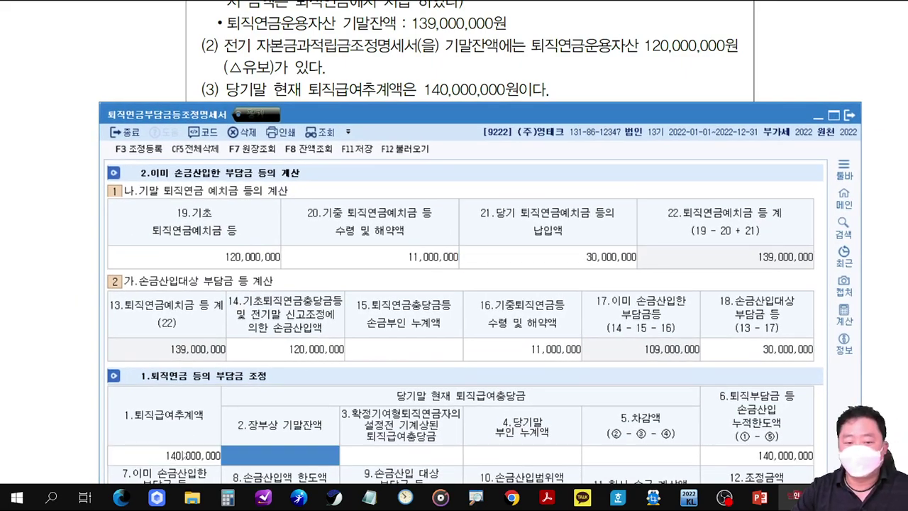
Step: Review the problem's pension data in the document and return to the whole adjustment form
drag(532, 122, 533, 178)
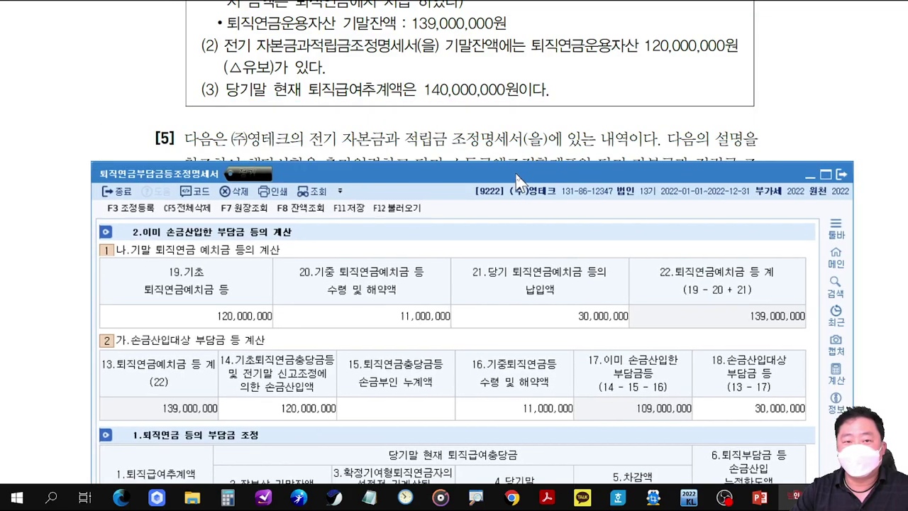
drag(505, 100, 504, 190)
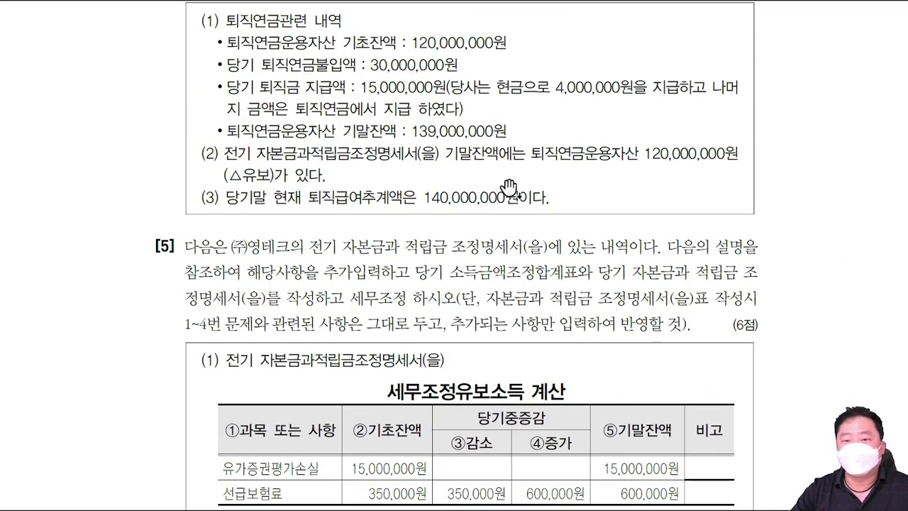
key(alt+Tab)
drag(533, 145, 546, 34)
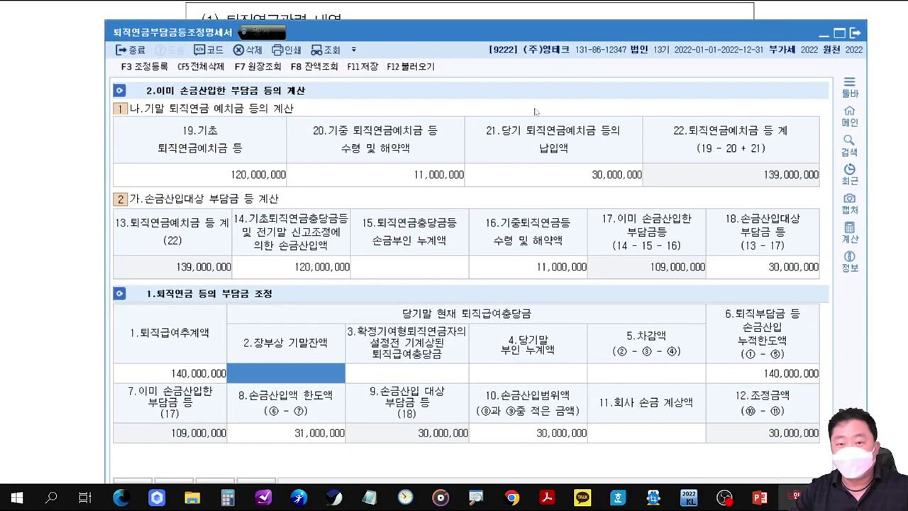
key(F3)
drag(553, 82, 559, 172)
key(Escape)
drag(573, 39, 570, 25)
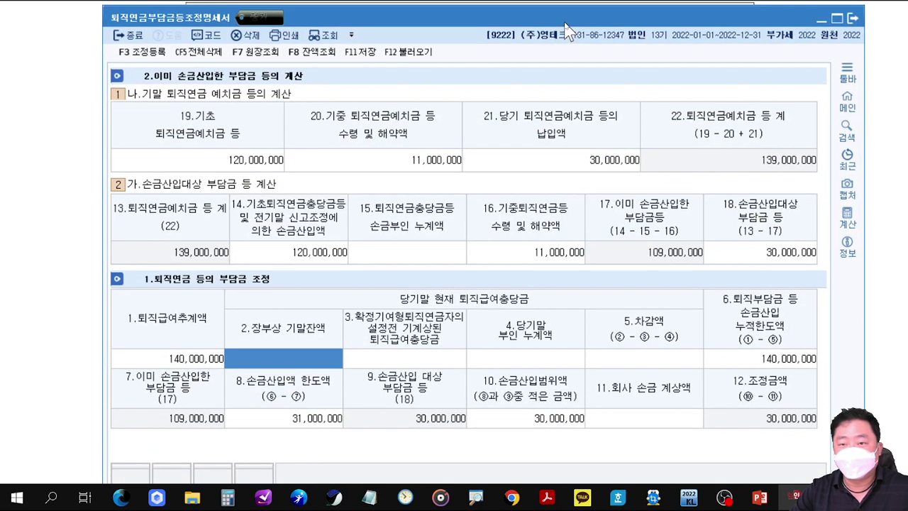
Step: Open the adjustment registration for the form, trace the pension amounts to the two adjustment lists, and clear the annotations
key(F3)
mouse_move(564, 62)
mouse_down()
mouse_move(560, 190)
mouse_move(653, 145)
mouse_up()
drag(638, 179, 702, 316)
mouse_move(388, 137)
mouse_down()
mouse_move(464, 184)
mouse_move(368, 277)
mouse_up()
key(Escape)
Step: Add a 퇴직연금등지급 adjustment of 11,000,000 to the 익금산입 및 손금불산입 list
click(200, 267)
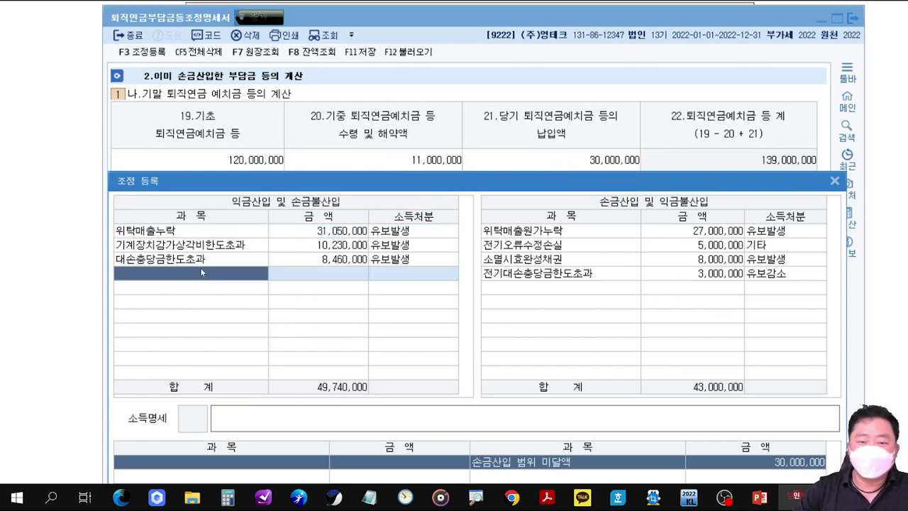
text(퇴직)
key(Return)
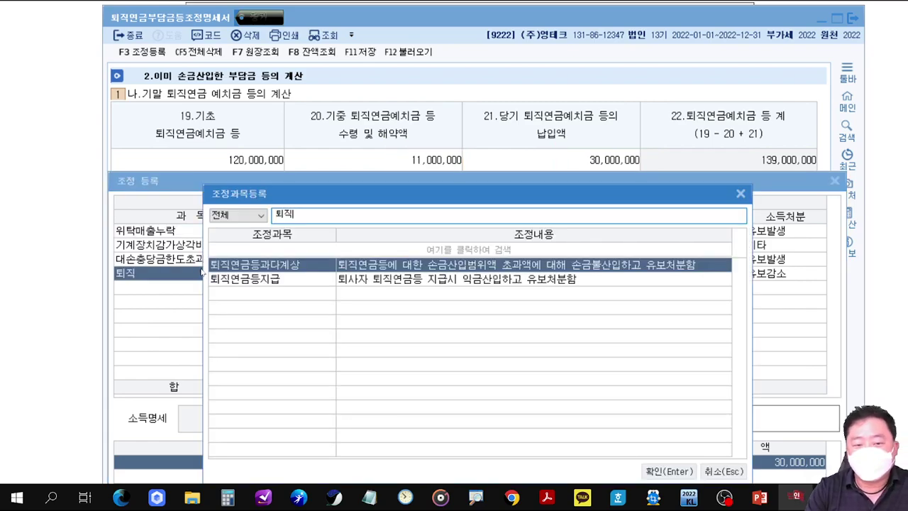
key(Down)
key(Return)
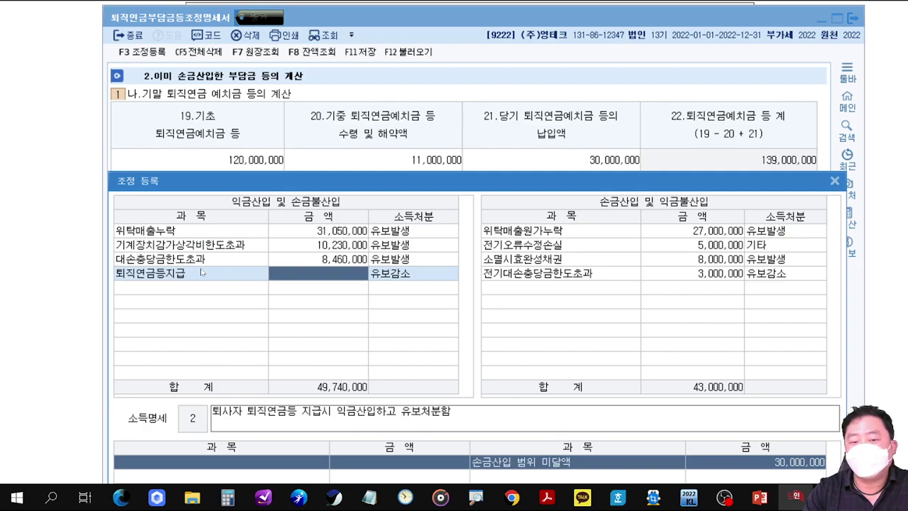
text(11000000)
key(Return)
key(Return)
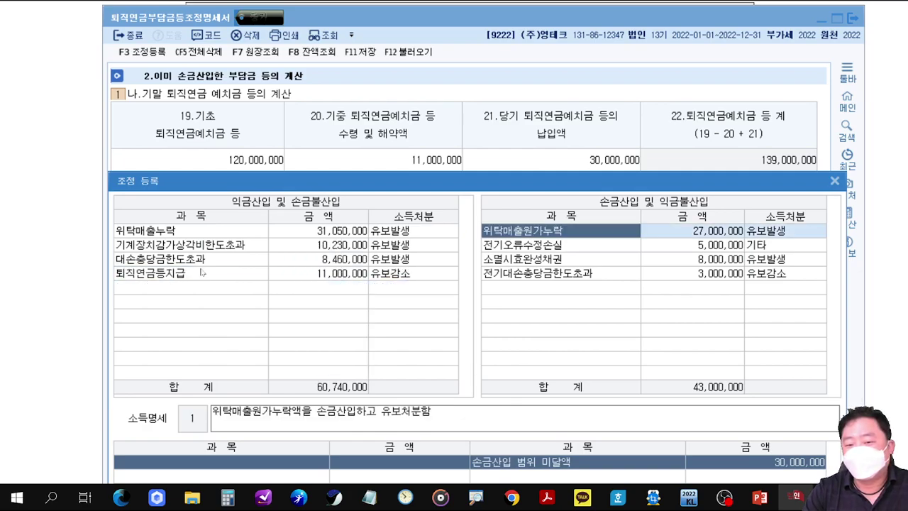
Step: Add a 퇴직연금등손금산입 adjustment of 30,000,000 to the 손금산입 및 익금불산입 list
key(Down)
key(Down)
key(Down)
key(Down)
text(퇴직)
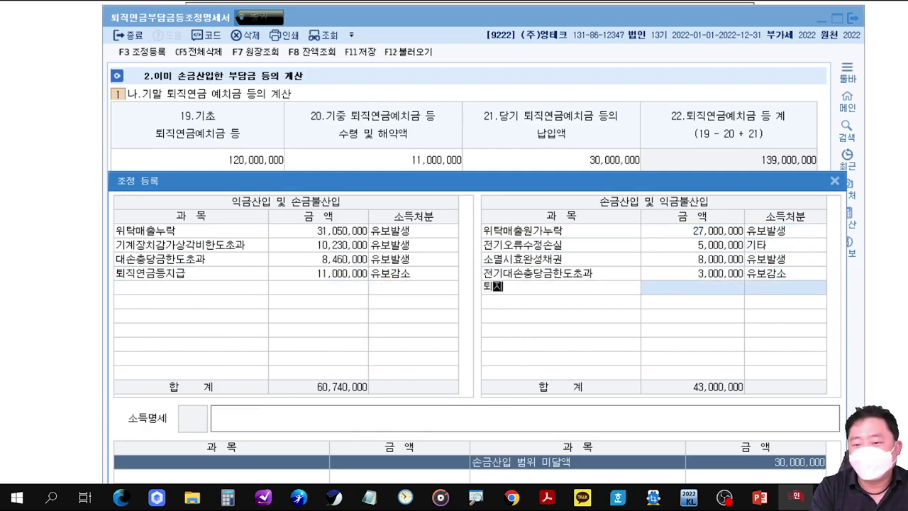
key(Return)
key(Return)
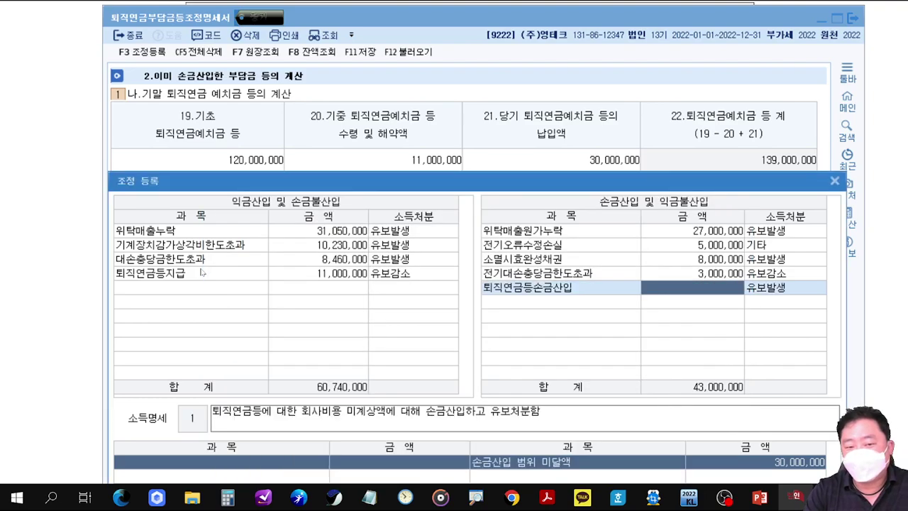
text(30000000)
key(Return)
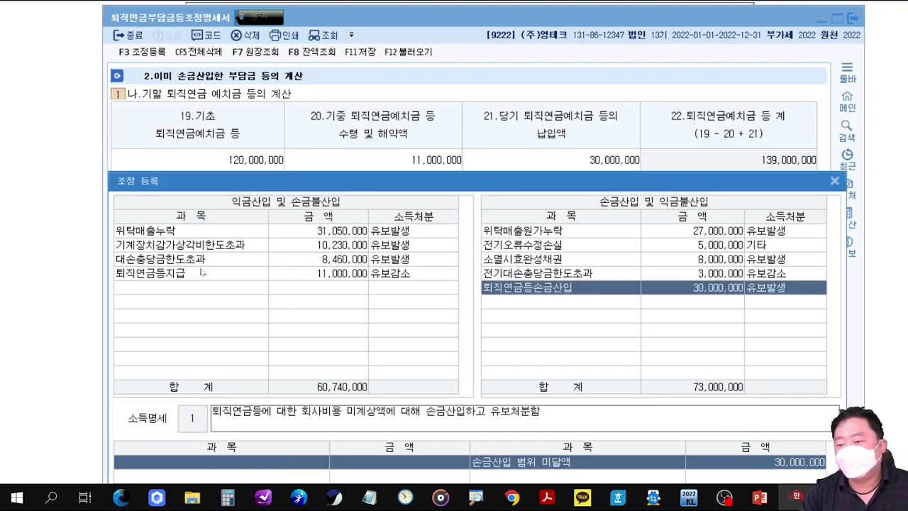
key(Return)
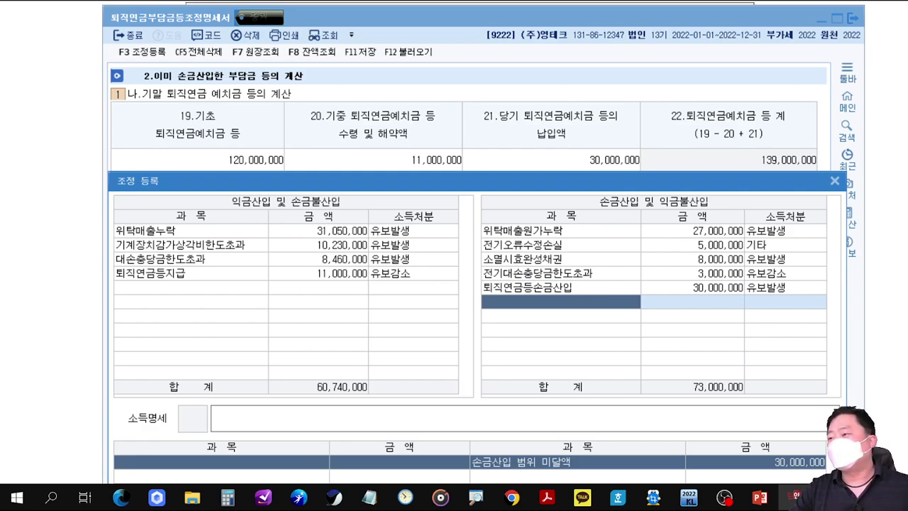
key(alt+Tab)
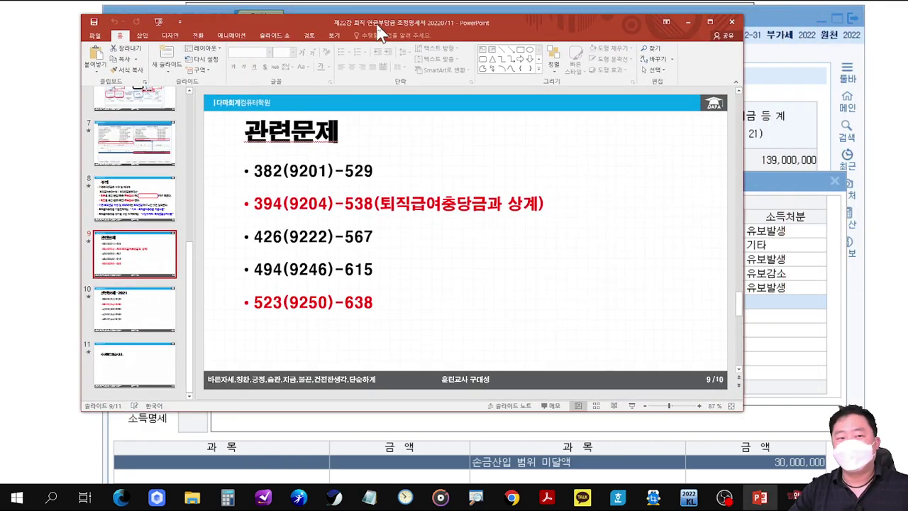
drag(230, 252, 387, 288)
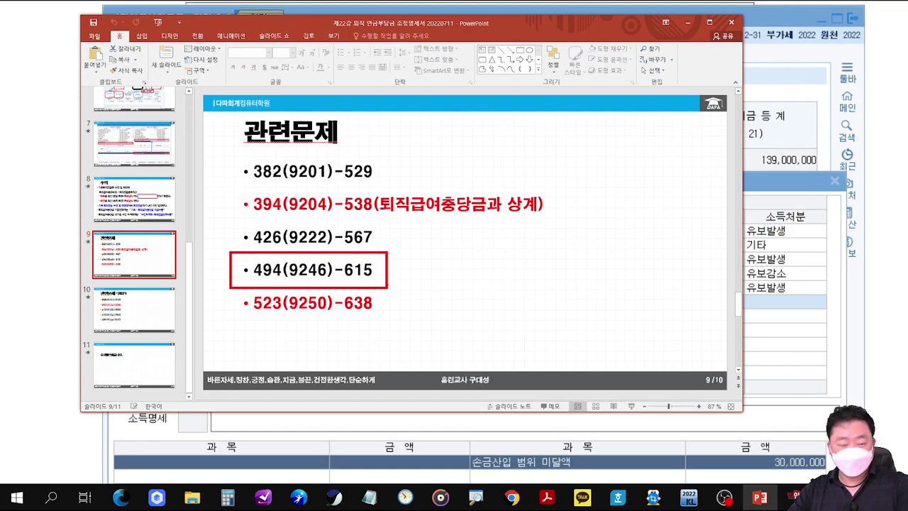
key(alt+Tab)
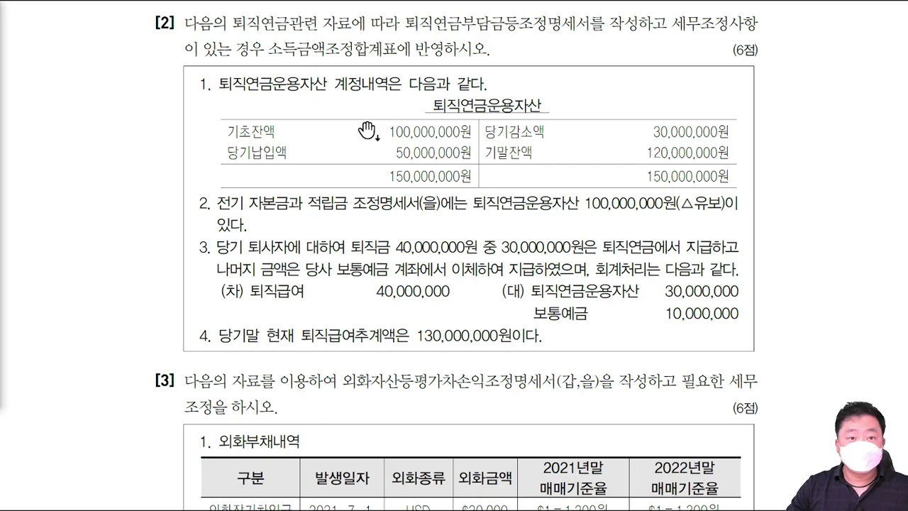
key(alt+Tab)
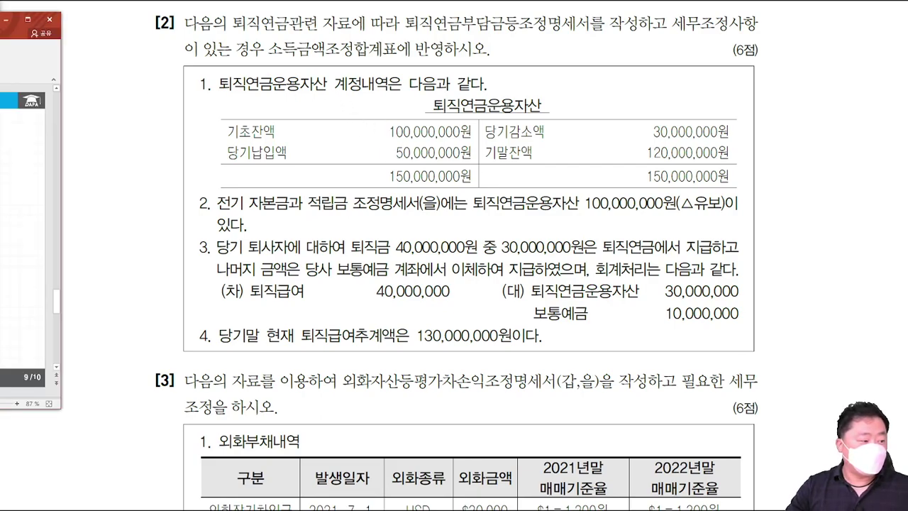
key(alt+Tab)
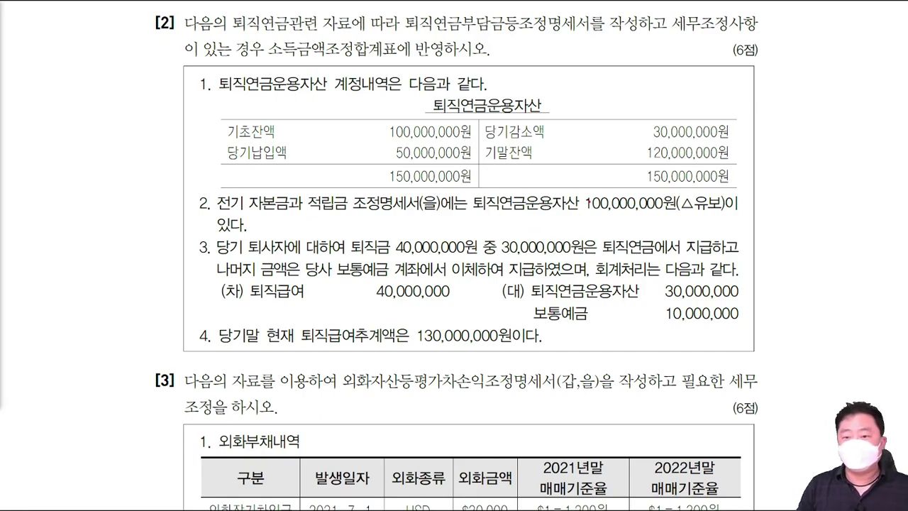
Step: Box the prior-year 100,000,000원 in item 2, link it to 기초잔액, and point an arrow at 당기감소액
mouse_move(574, 190)
mouse_down()
mouse_move(636, 215)
mouse_move(674, 216)
mouse_up()
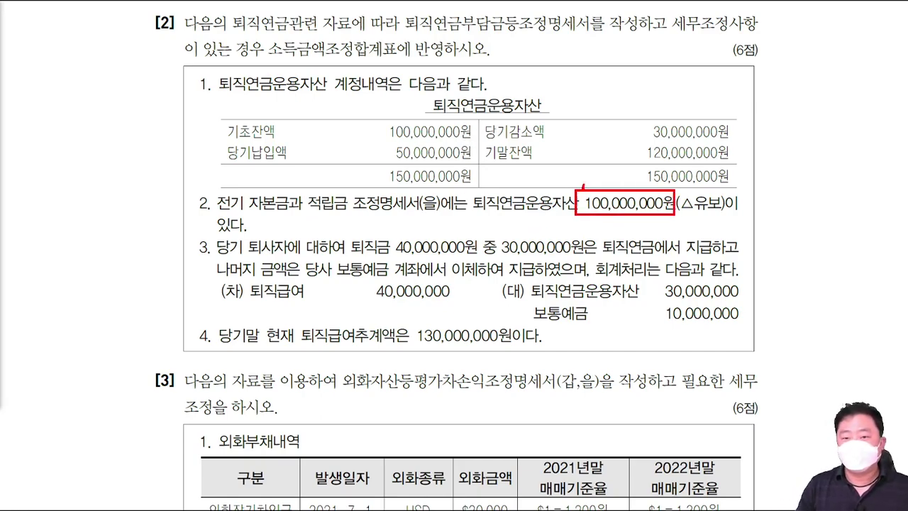
mouse_move(583, 183)
mouse_down()
mouse_move(369, 115)
mouse_move(394, 130)
mouse_move(475, 143)
mouse_up()
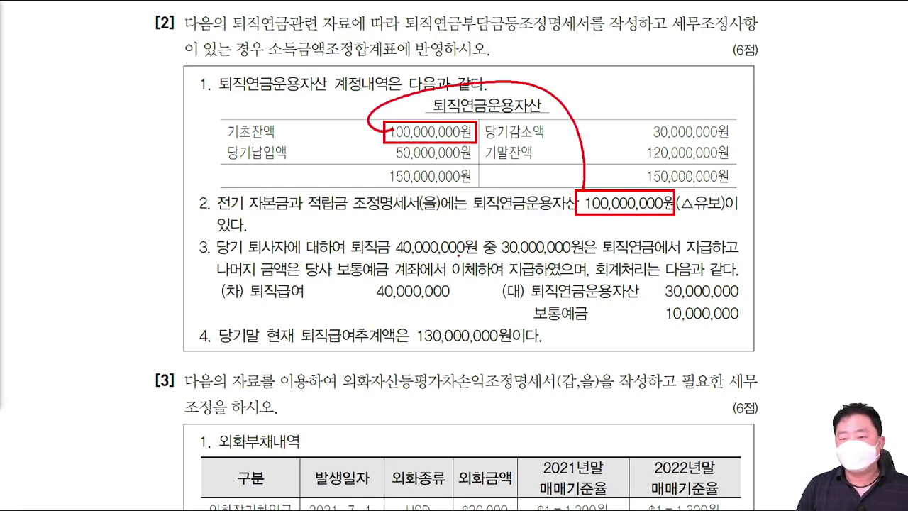
drag(710, 121, 781, 41)
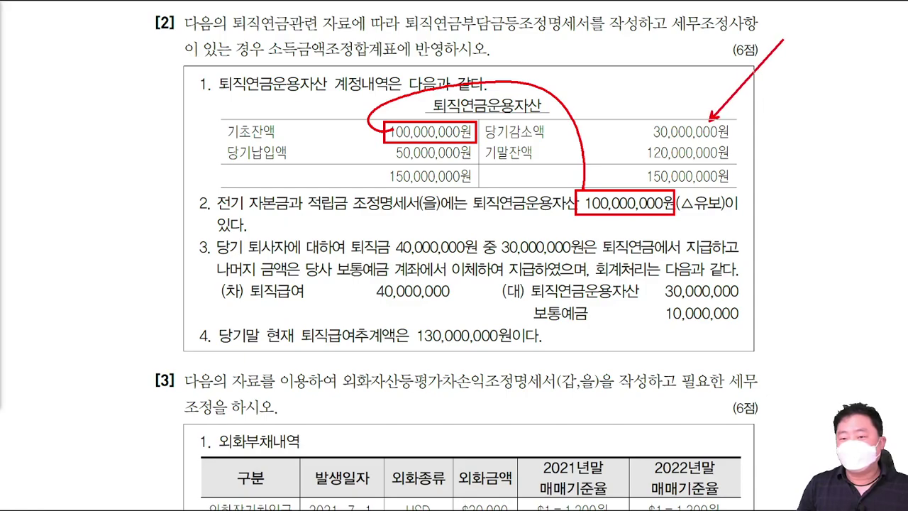
Step: Annotate 당기납입액 with a circled note and an arrow, and cross out the same note drawn for 당기감소액
mouse_move(216, 160)
mouse_down()
mouse_move(119, 217)
mouse_move(93, 219)
mouse_up()
mouse_move(81, 222)
mouse_down()
mouse_move(86, 252)
mouse_move(99, 249)
mouse_up()
drag(115, 213, 127, 223)
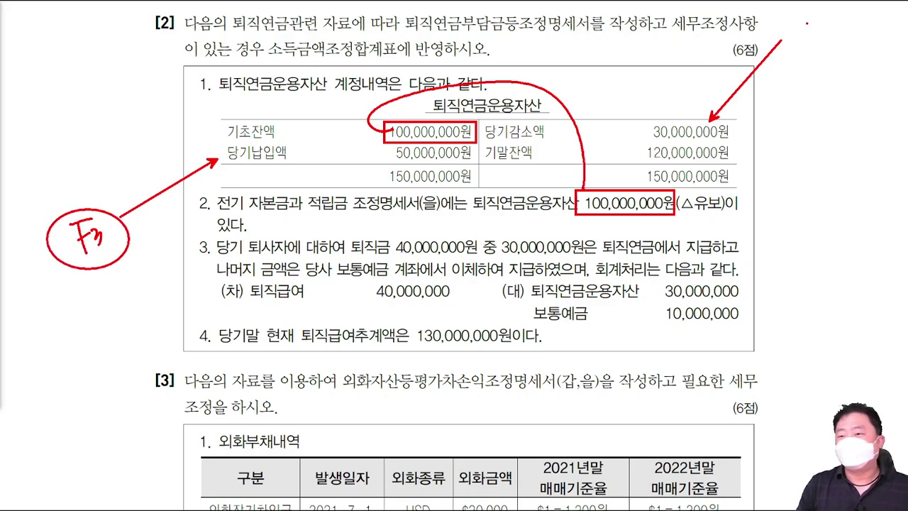
mouse_move(795, 25)
mouse_down()
mouse_move(813, 23)
mouse_move(803, 59)
mouse_up()
drag(801, 43, 830, 44)
mouse_move(808, 7)
mouse_down()
mouse_move(821, 16)
mouse_move(783, 28)
mouse_up()
drag(831, 13, 785, 71)
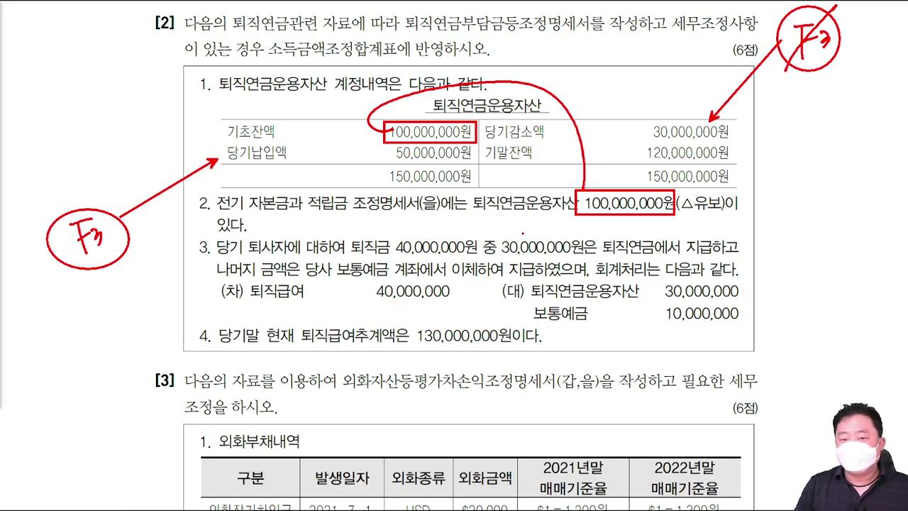
Step: Box and cross out the 보통예금 10,000,000 entry, link the 퇴직연금운용자산 30,000,000 credit to 당기감소액, and clear the annotations
mouse_move(527, 305)
mouse_down()
mouse_move(745, 326)
mouse_move(757, 316)
mouse_move(754, 327)
mouse_up()
drag(749, 312, 774, 325)
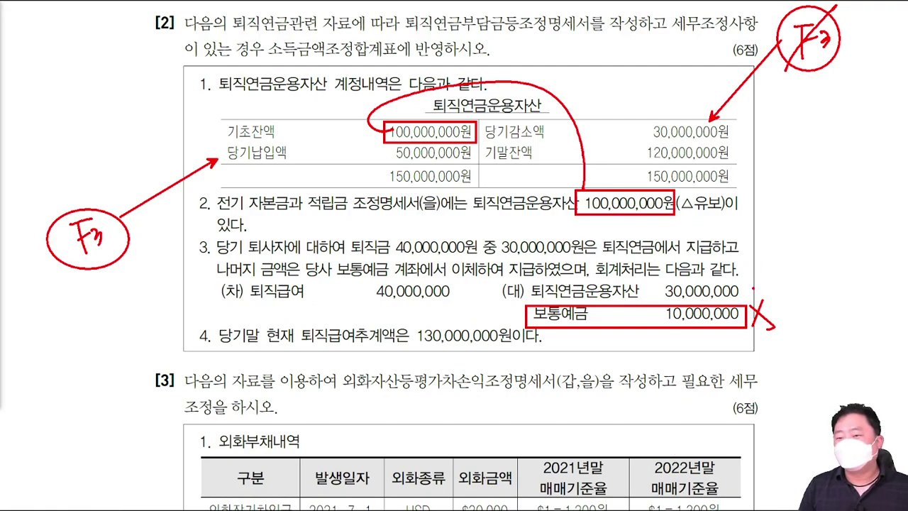
mouse_move(753, 287)
mouse_down()
mouse_move(772, 211)
mouse_move(731, 133)
mouse_up()
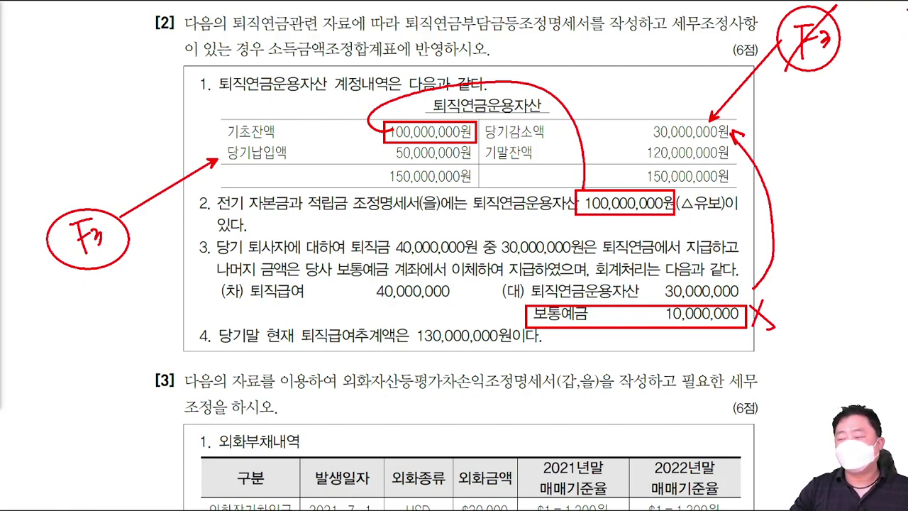
key(Escape)
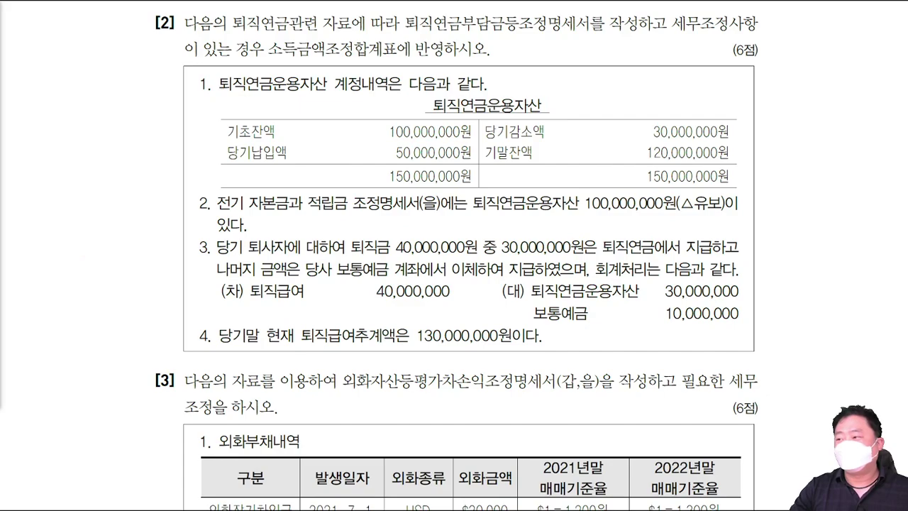
Step: Return to company 9246's adjustment form and enter 100,000,000 as both 19.기초 퇴직연금예치금 등 and 14.기초퇴직연금충당금등 및 전기말 신고조정에 의한 손금산입액
key(alt+Tab)
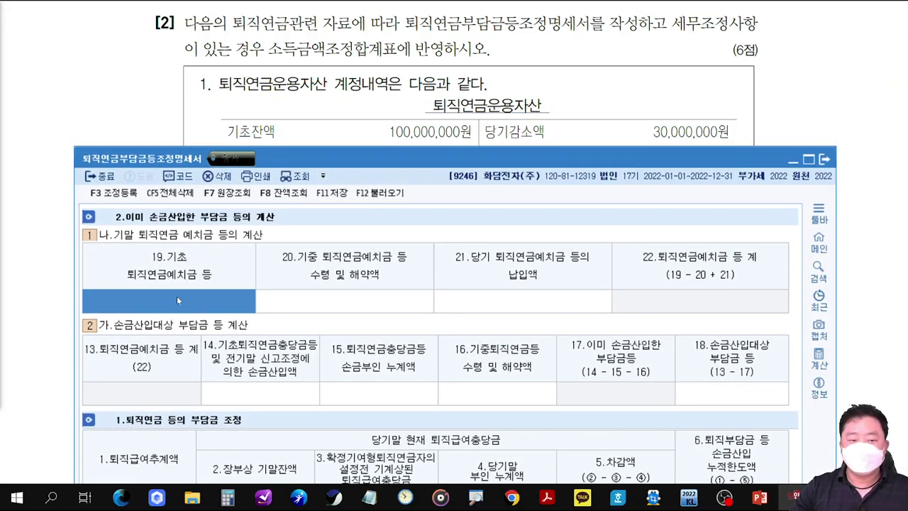
text(100000000)
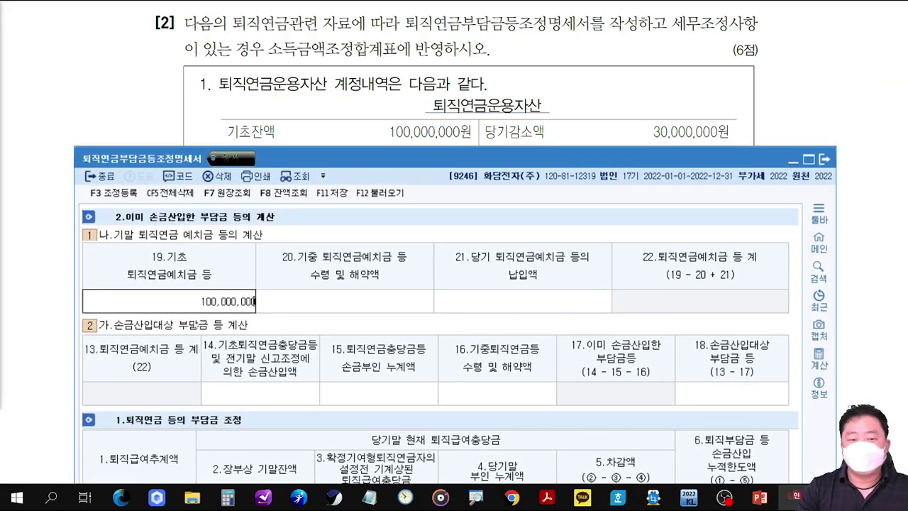
key(Return)
click(225, 401)
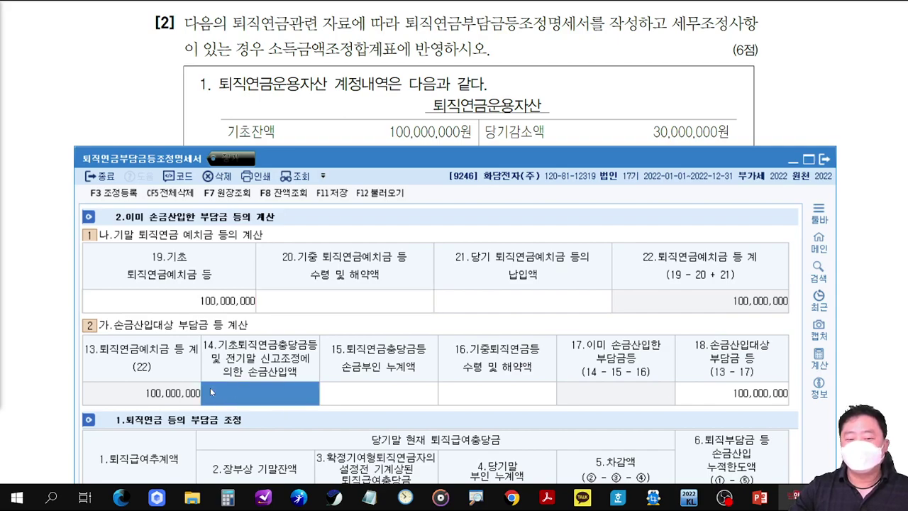
text(100000000)
key(Return)
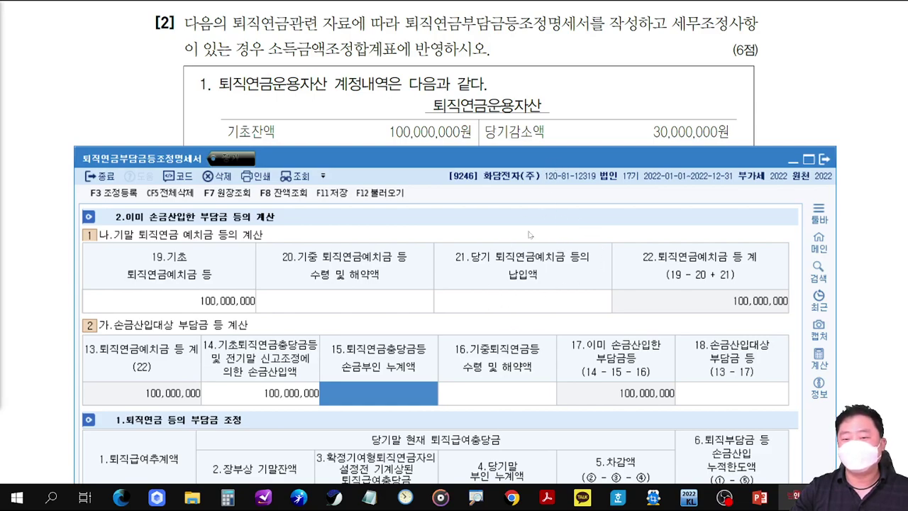
Step: Enter 30,000,000 as 20.기중 퇴직연금예치금 등 수령 및 해약액 and 50,000,000 as 21.당기 퇴직연금예치금 등의 납입액
drag(581, 155, 590, 152)
key(Up)
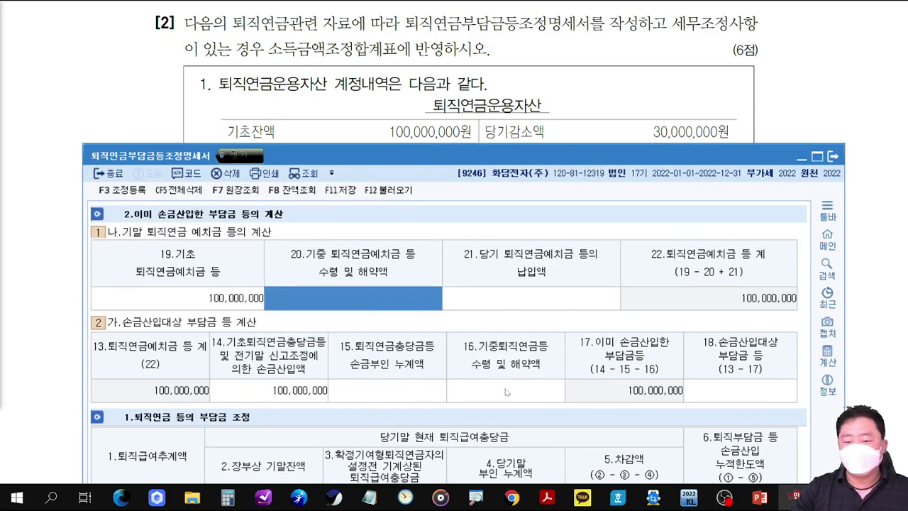
key(Down)
key(Up)
key(Down)
key(Up)
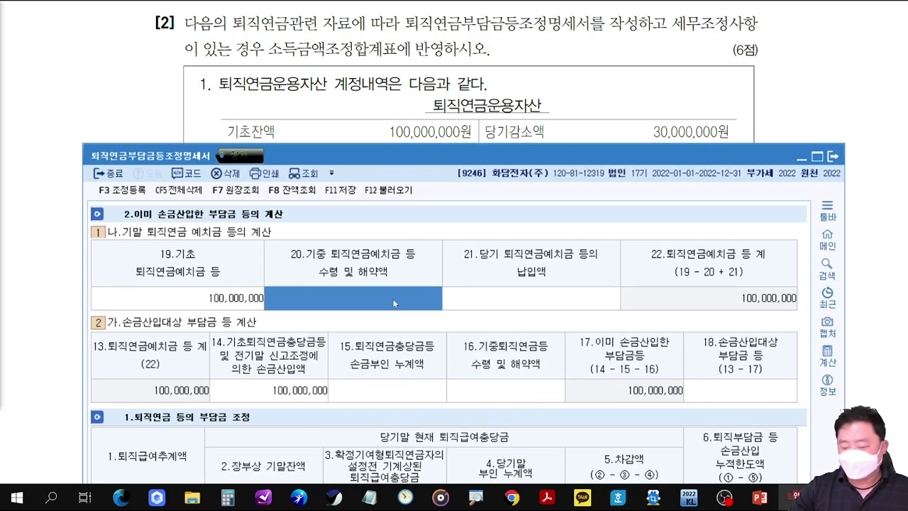
text(30000000)
key(Return)
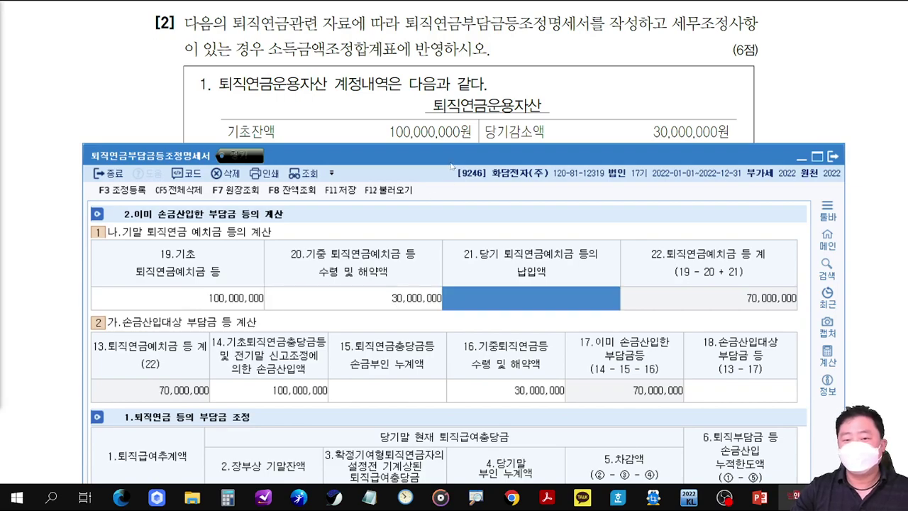
drag(451, 163, 447, 184)
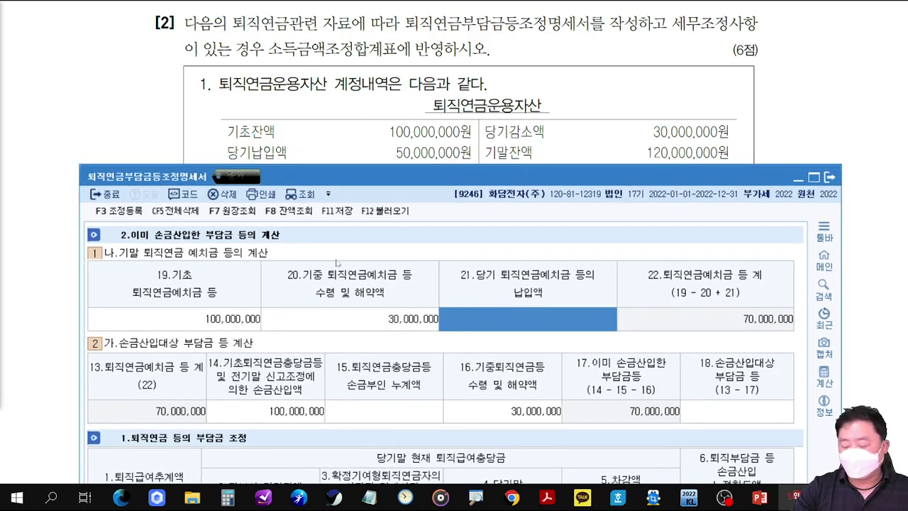
text(50000000)
key(Return)
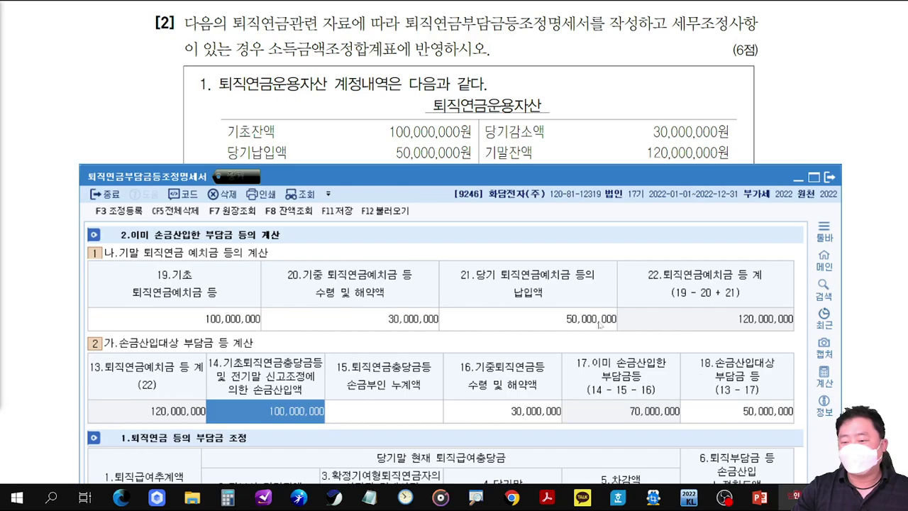
Step: Bring the whole form into view and enter 130,000,000 as 1.퇴직급여추계액
drag(681, 183, 711, 33)
click(210, 355)
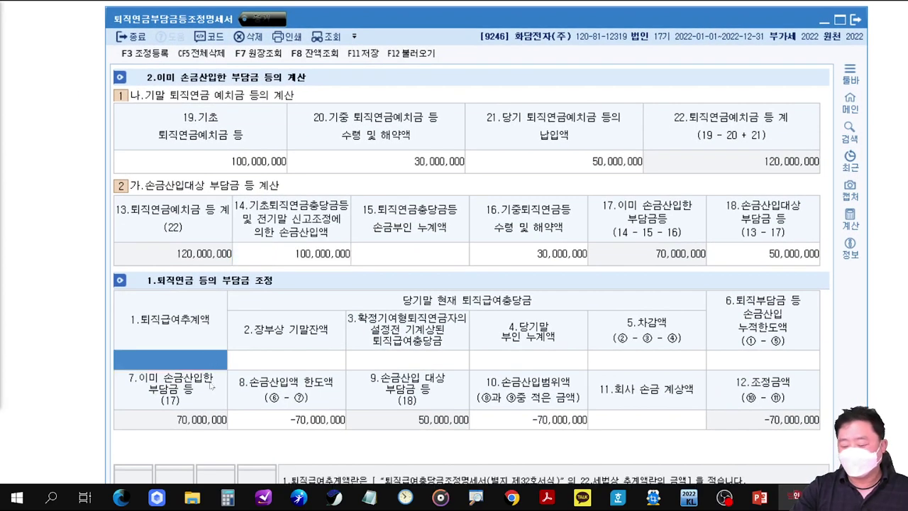
text(1300000000)
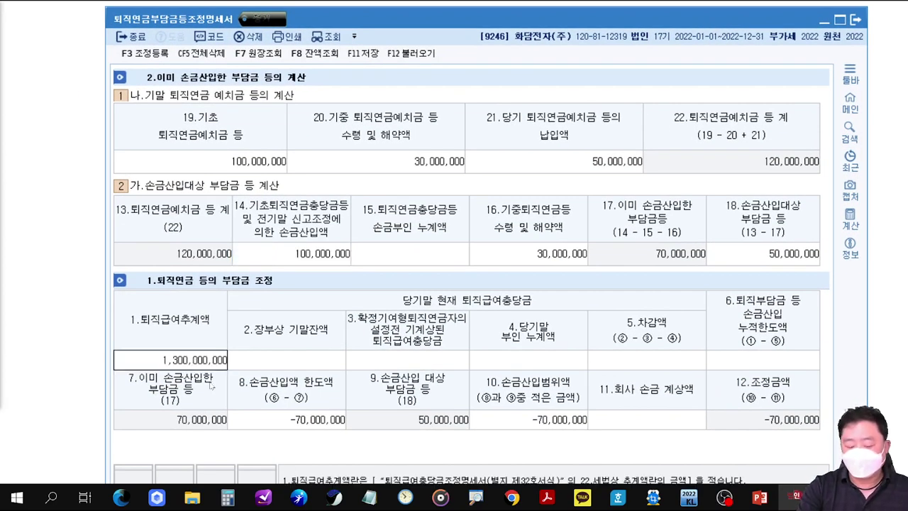
key(BackSpace)
key(Return)
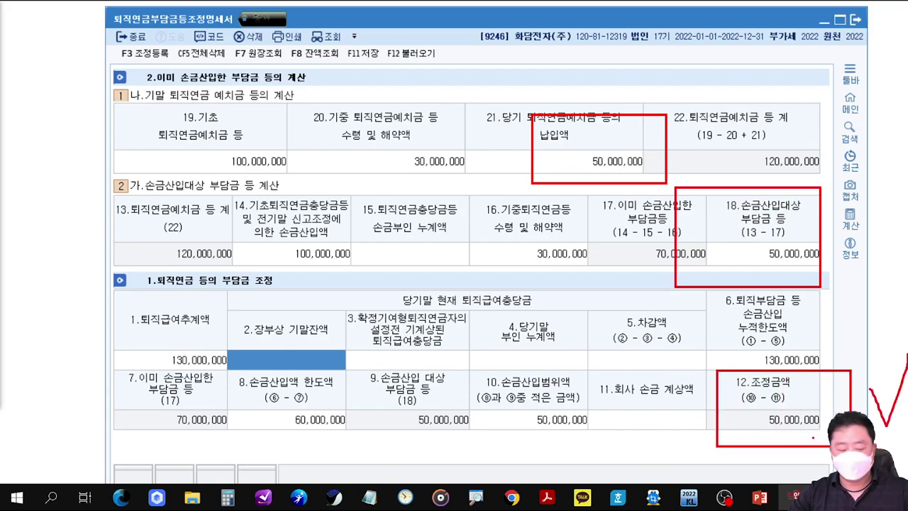
Step: Open the adjustment registration and add a 퇴직연금등지급 adjustment of 30,000,000 to the 익금산입 및 손금불산입 list
key(F3)
mouse_move(500, 65)
mouse_down()
mouse_move(503, 137)
mouse_move(488, 189)
mouse_up()
click(222, 271)
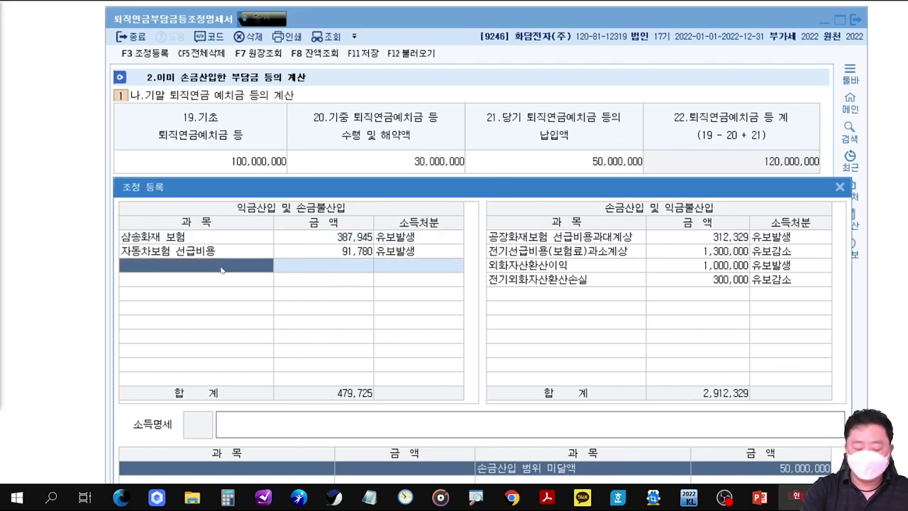
text(퇴직)
key(Return)
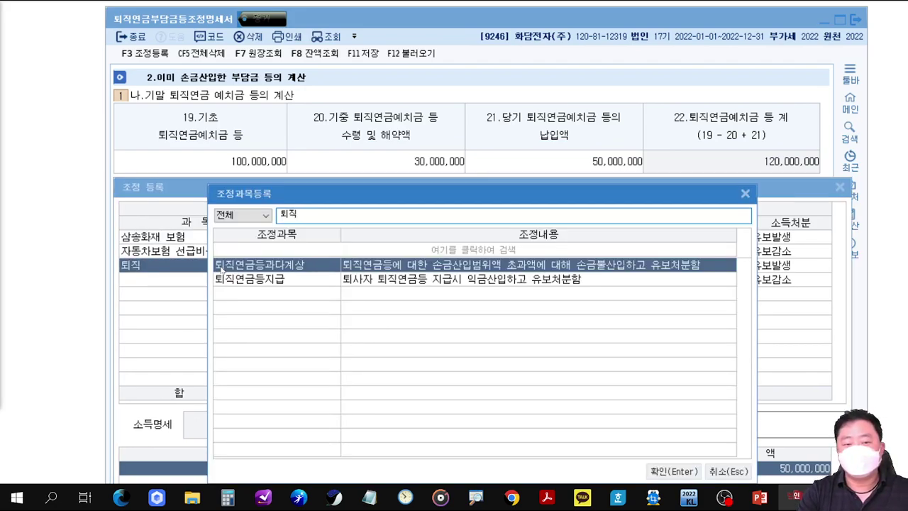
key(Return)
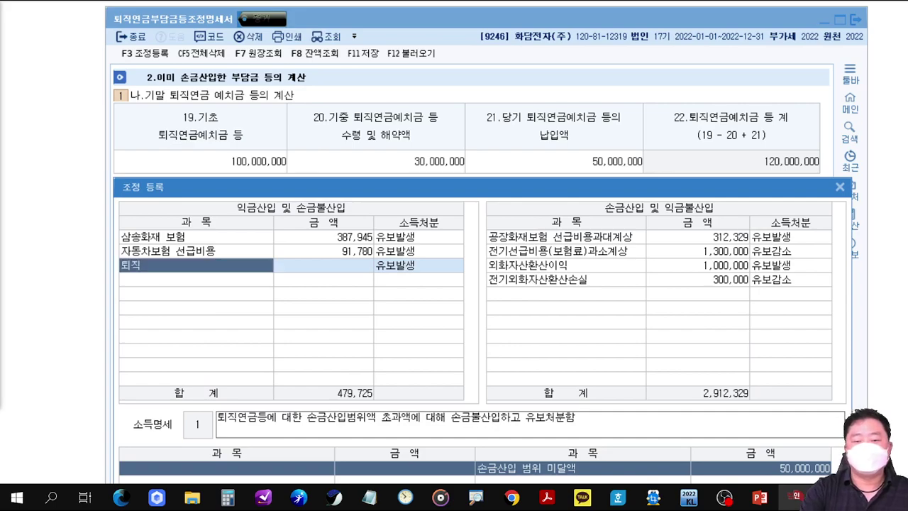
key(Return)
key(Down)
key(Return)
text(30000000)
key(Return)
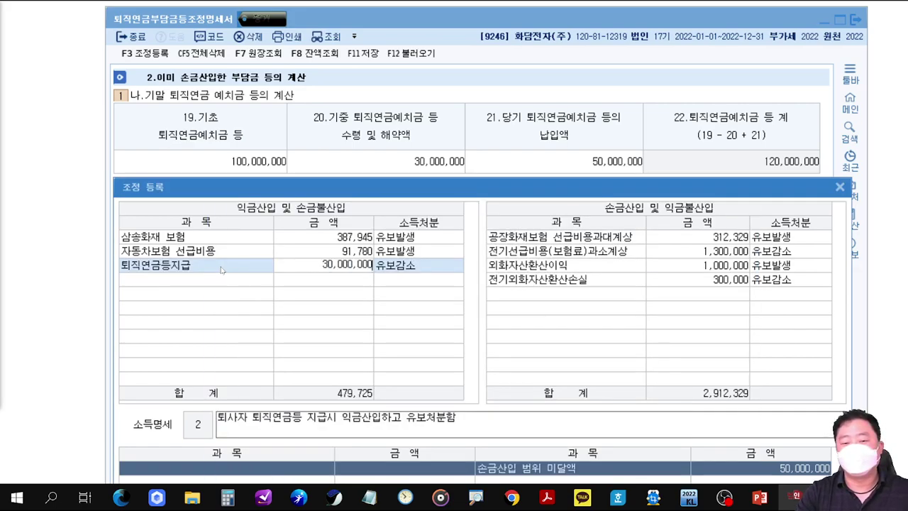
key(Return)
Step: Add a 퇴직연금등손금산입 adjustment of 50,000,000 to the 손금산입 및 익금불산입 list
key(Tab)
key(Down)
key(Down)
key(Down)
key(Down)
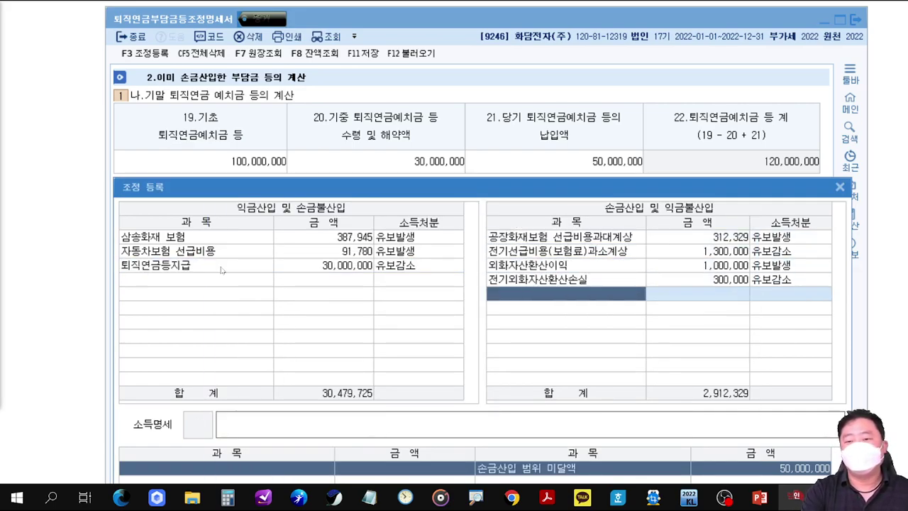
text(퇴직)
key(Return)
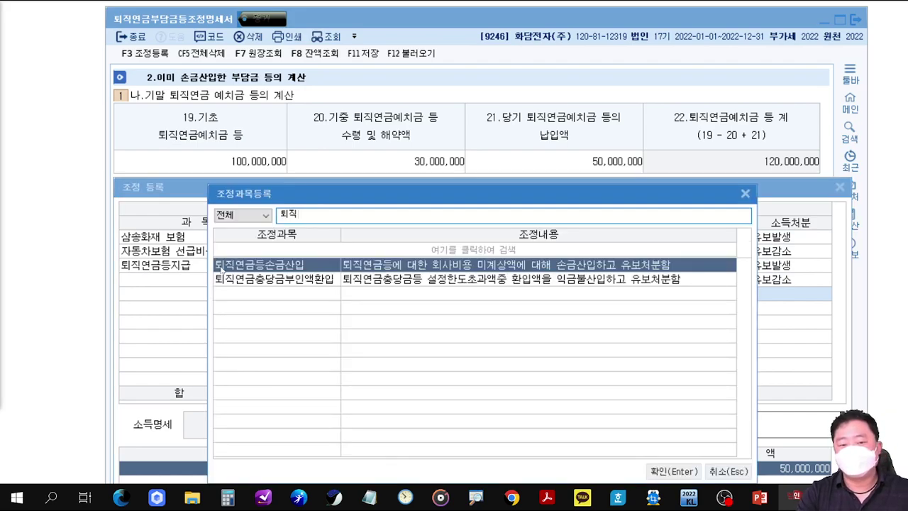
key(Return)
text(50000000)
key(Return)
key(Return)
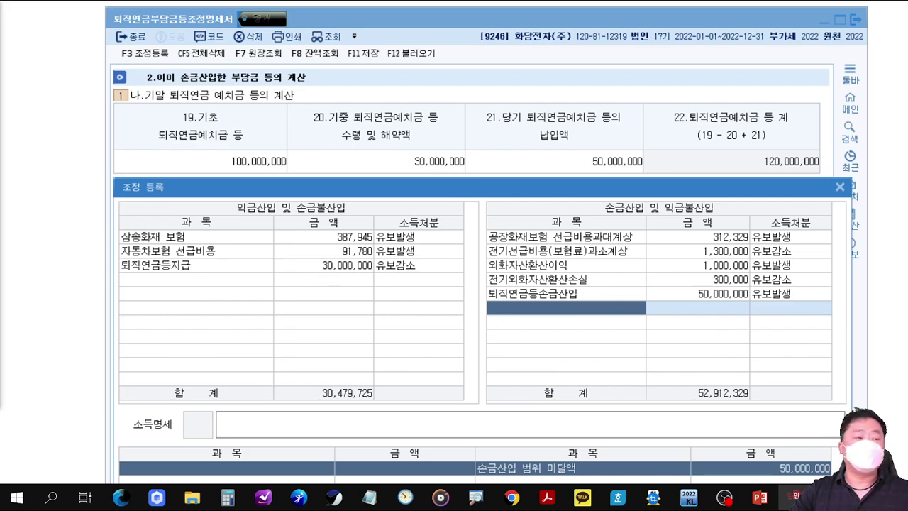
key(alt+Tab)
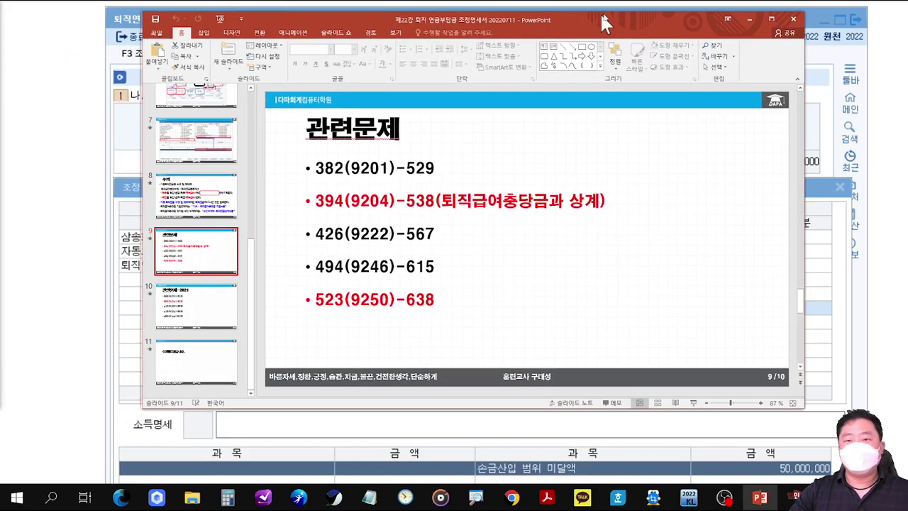
double_click(651, 16)
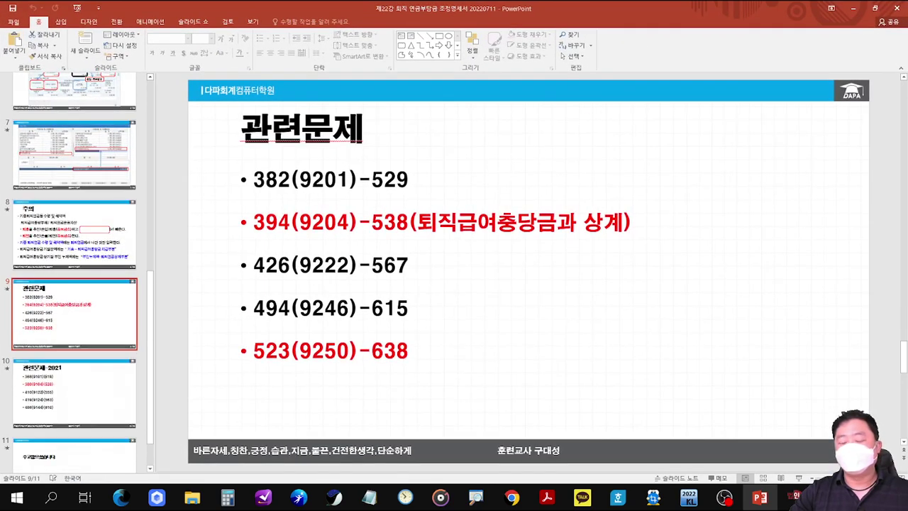
mouse_move(229, 198)
mouse_down()
mouse_move(296, 229)
mouse_move(646, 246)
mouse_up()
drag(646, 247, 722, 343)
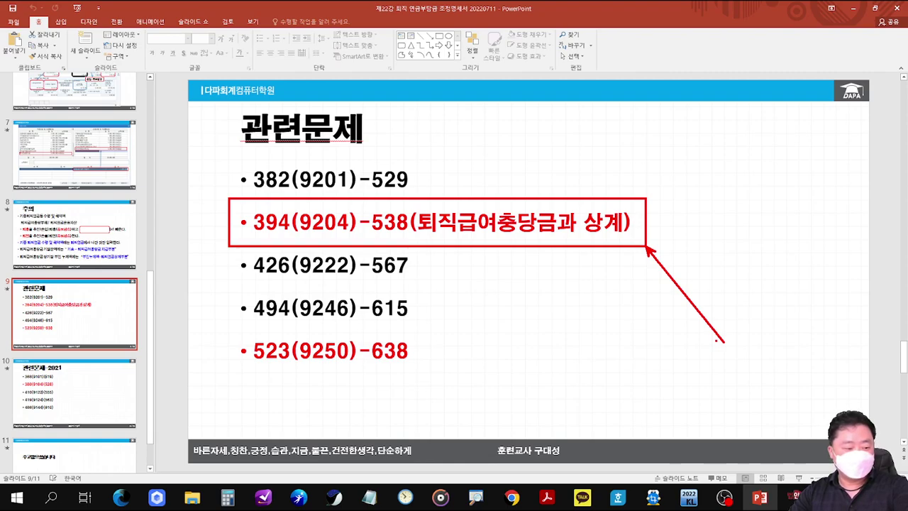
key(alt+Tab)
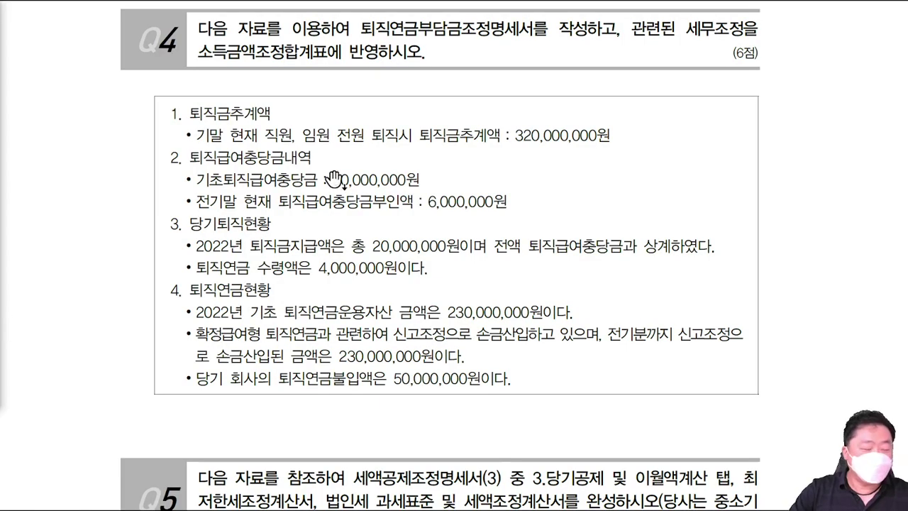
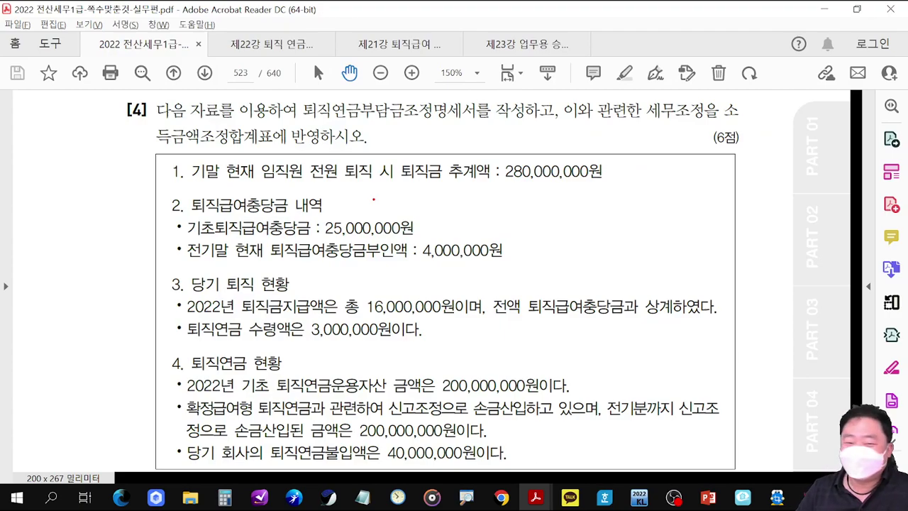
Step: Mark 기초퇴직급여충당금 and 퇴직금지급액 in the problem text, and enter 9,000,000 as 2.장부상 기말잔액 in company 9250's adjustment form
mouse_move(323, 215)
mouse_down()
mouse_move(357, 237)
mouse_move(413, 238)
mouse_move(402, 258)
mouse_move(408, 291)
mouse_move(386, 307)
mouse_move(458, 320)
mouse_up()
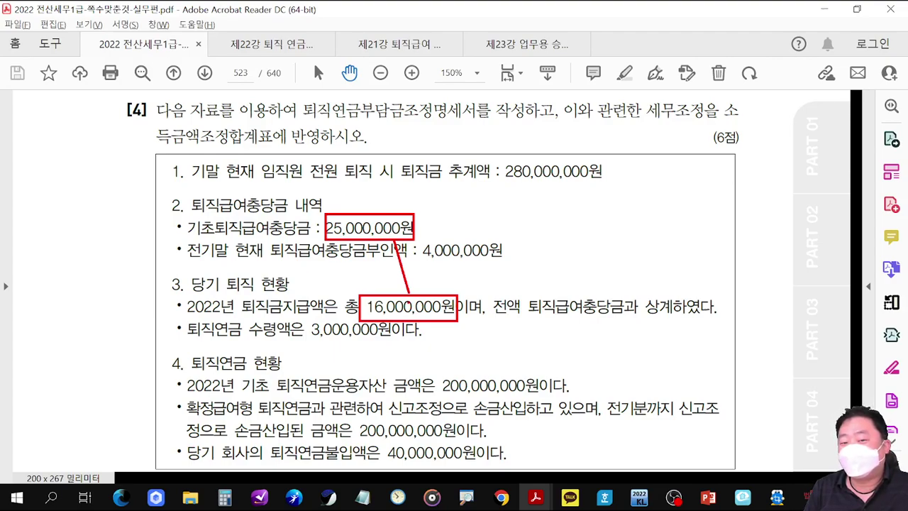
key(alt+Tab)
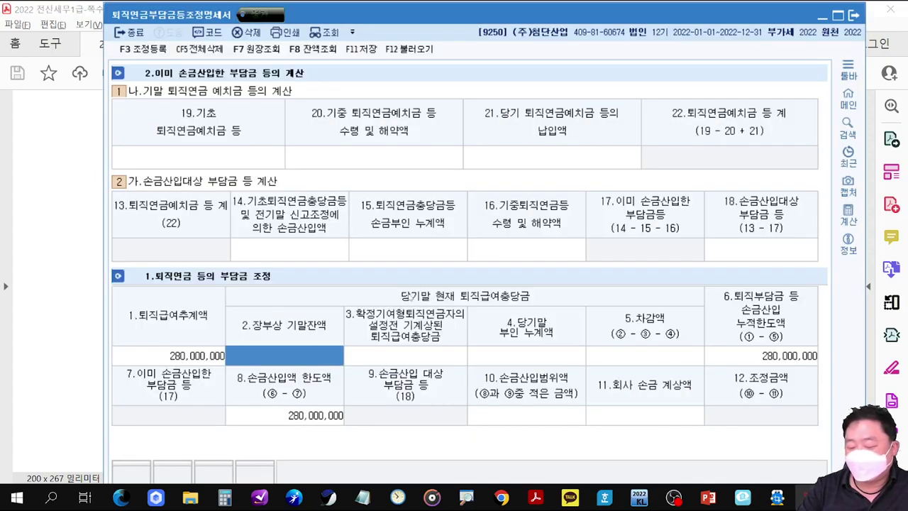
text(9000000)
key(Return)
Step: Mark 퇴직급여충당금부인액 and 퇴직연금 수령액 in the problem text, and enter 1,000,000 as 4.당기말 부인 누계액 in the form
key(alt+Tab)
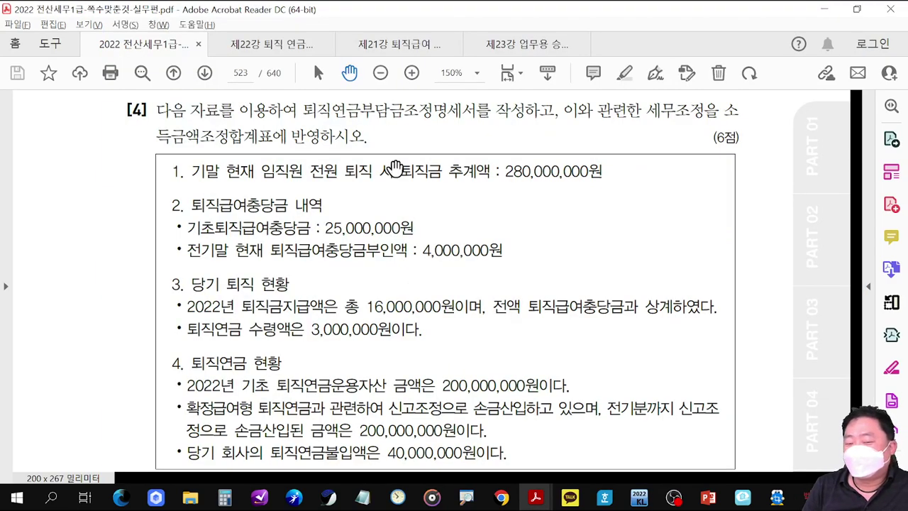
mouse_move(417, 237)
mouse_down()
mouse_move(450, 255)
mouse_move(505, 262)
mouse_up()
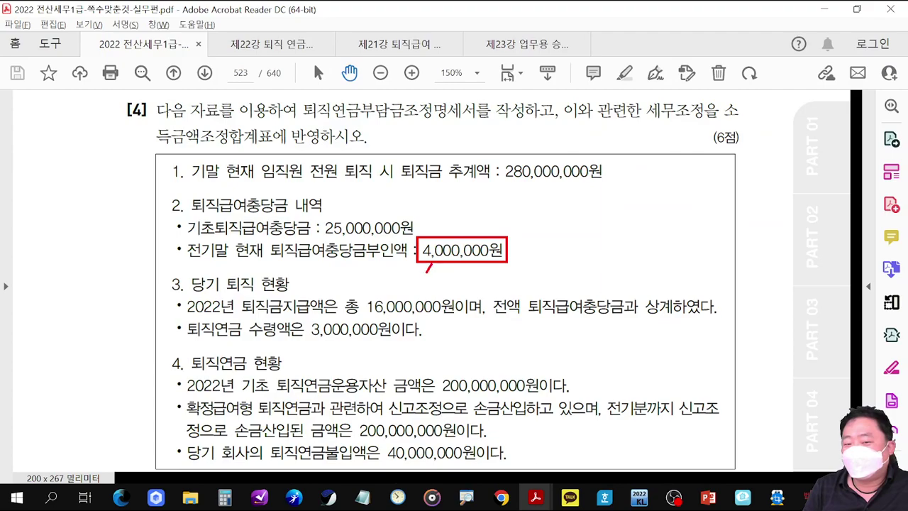
drag(425, 271, 371, 319)
drag(305, 319, 399, 339)
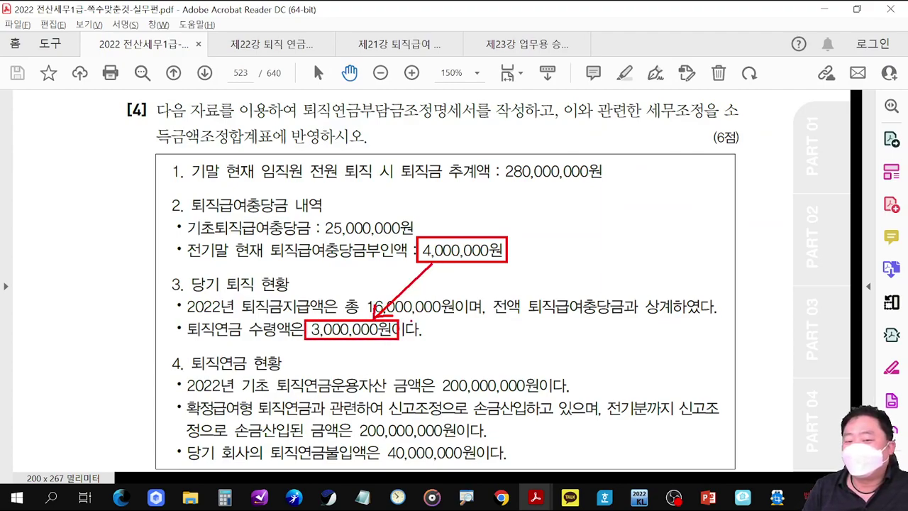
key(Escape)
key(alt+Tab)
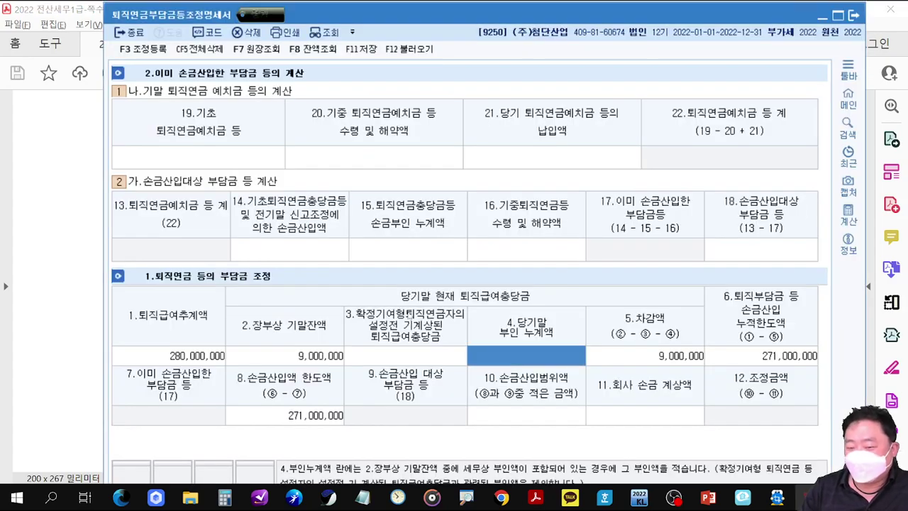
text(1000000)
key(Return)
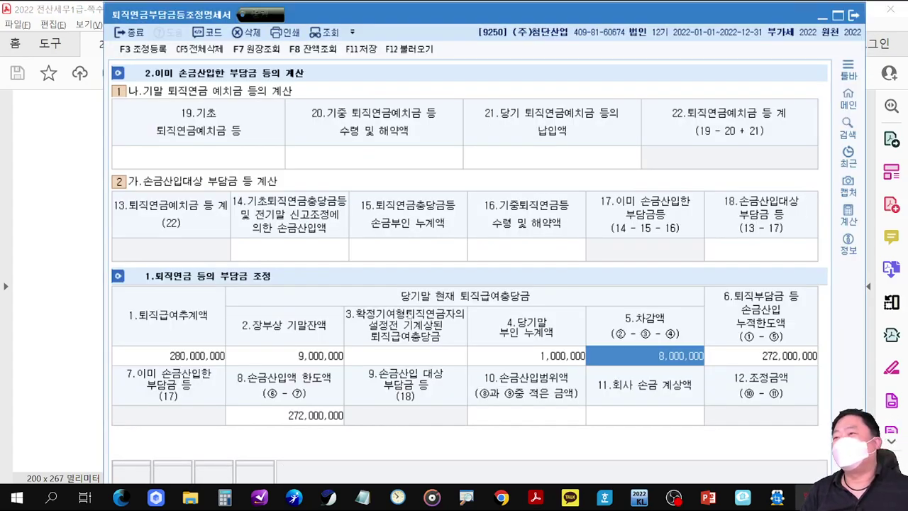
Step: Recheck the problem's 퇴직급여충당금 figures against its payment and pension receipt figures, and inspect 6.퇴직부담금 등 손금산입 누적한도액 in the form
key(alt+Tab)
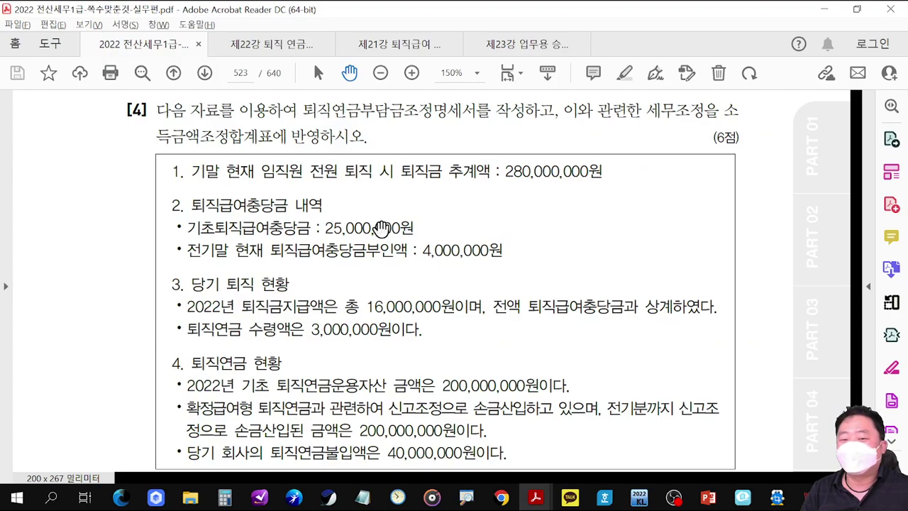
mouse_move(316, 216)
mouse_down()
mouse_move(415, 241)
mouse_move(408, 299)
mouse_up()
drag(365, 295, 462, 318)
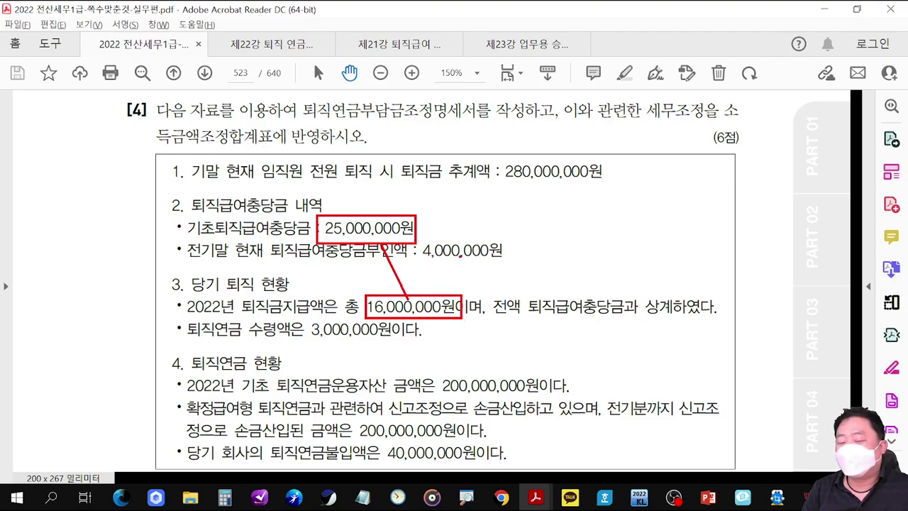
key(e)
drag(415, 229, 491, 272)
drag(306, 319, 407, 349)
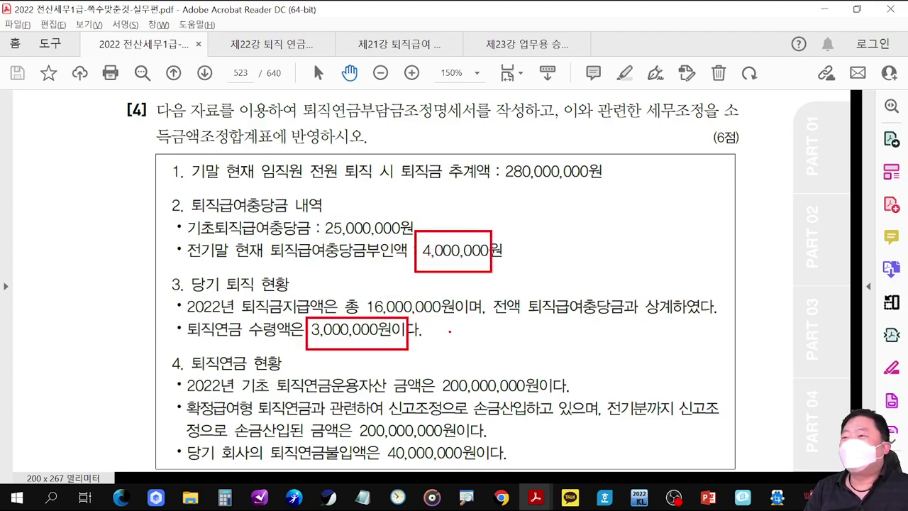
key(e)
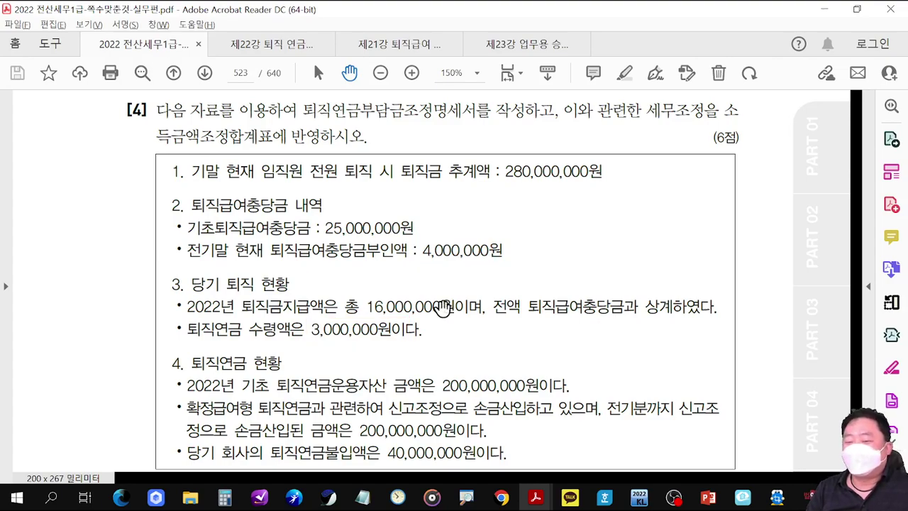
key(alt+Tab)
click(761, 356)
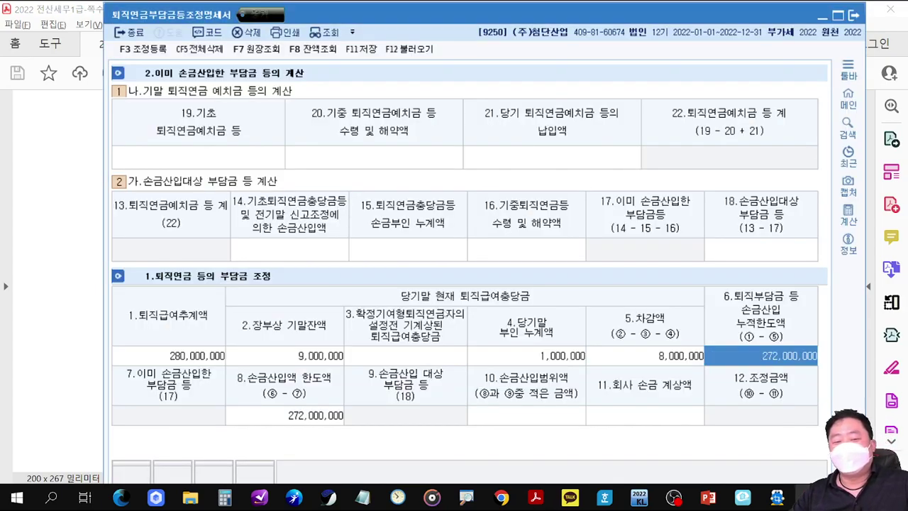
Step: Enter 200,000,000 as both 19.기초 퇴직연금예치금 등 and 14.기초퇴직연금충당금등 및 전기말 신고조정에 의한 손금산입액
click(259, 157)
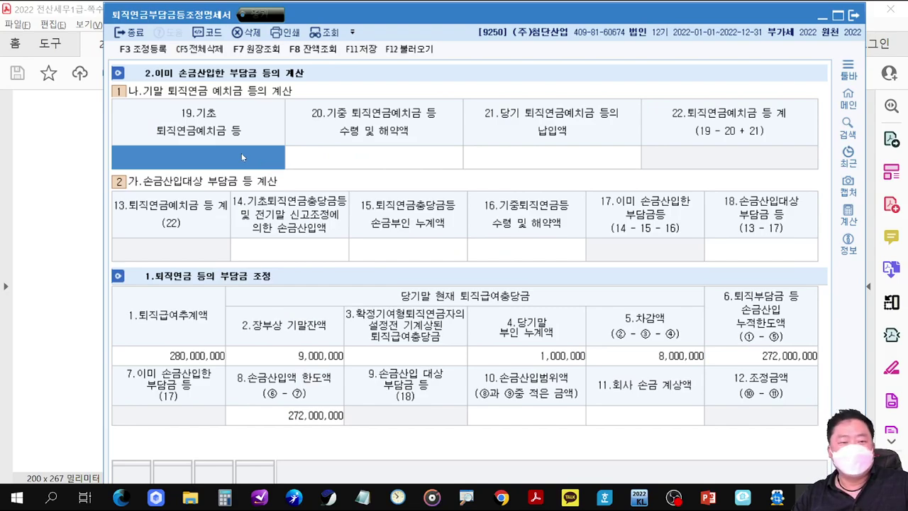
key(alt+Tab)
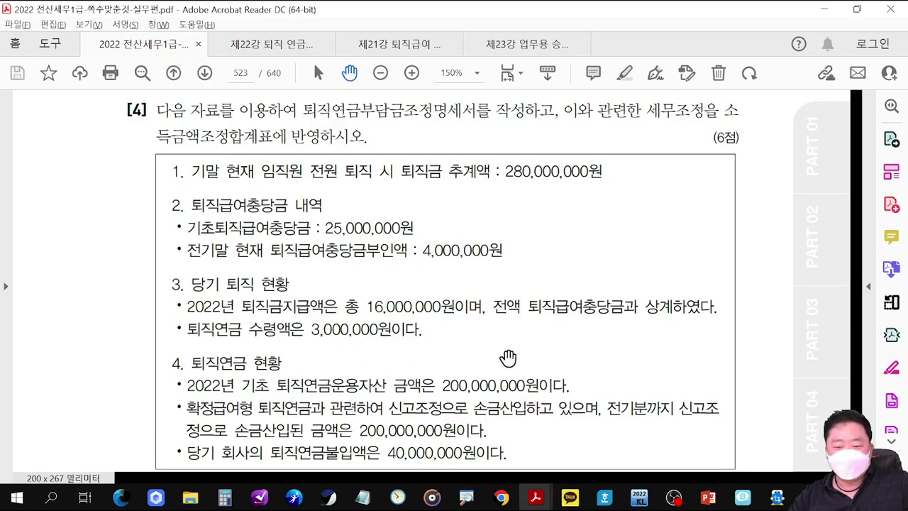
key(alt+Tab)
text(200000000)
key(Return)
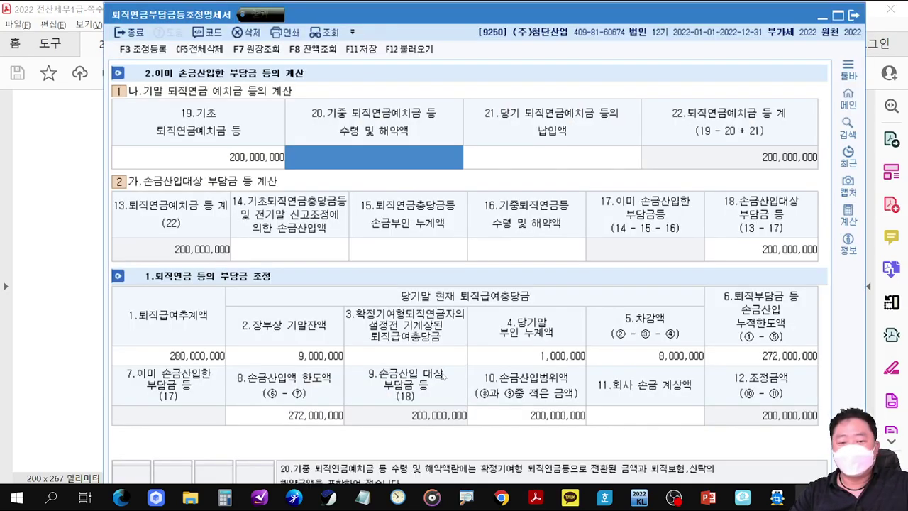
click(315, 241)
text(200000000)
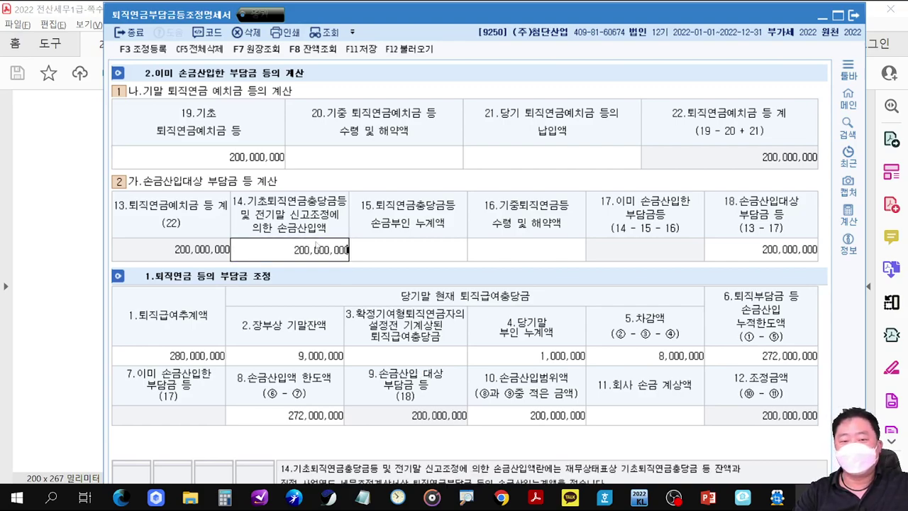
key(Return)
Step: Mark 퇴직연금 수령액 in the problem text and enter 3,000,000 as 20.기중 퇴직연금예치금 등 수령 및 해약액
key(alt+Tab)
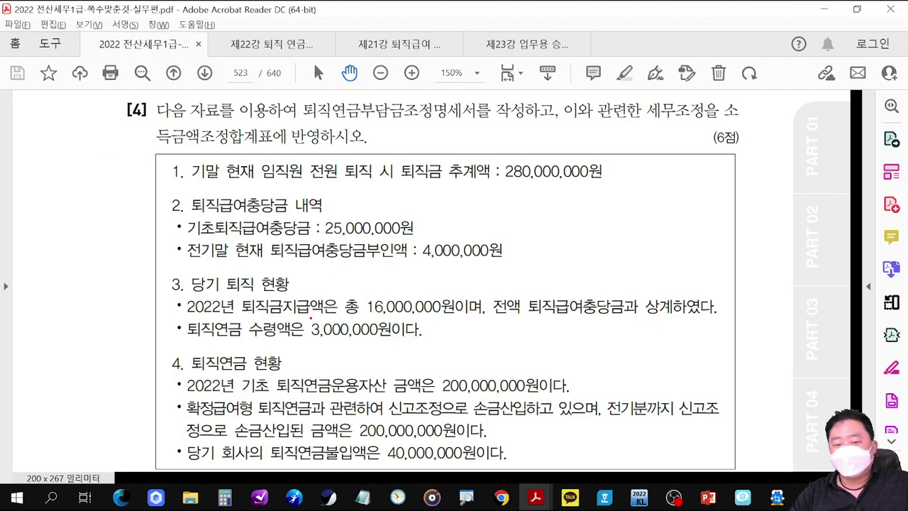
drag(310, 317, 394, 342)
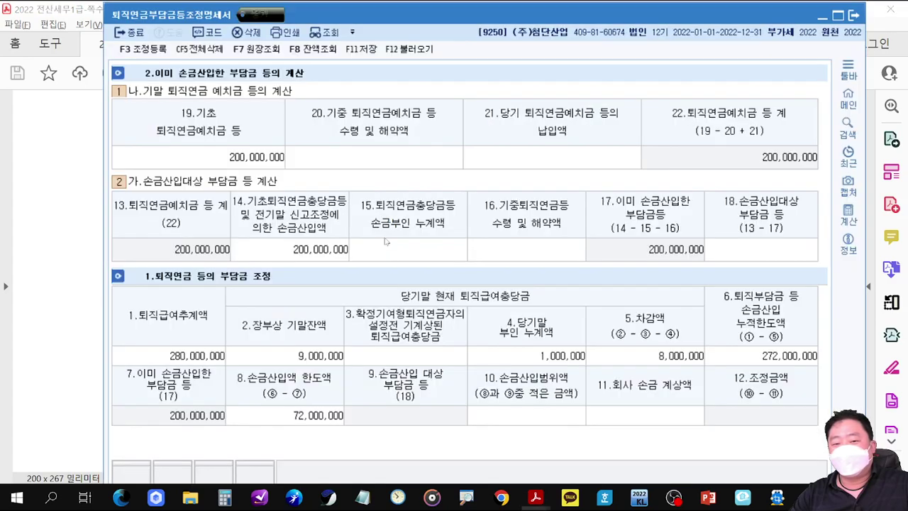
key(alt+Tab)
click(386, 152)
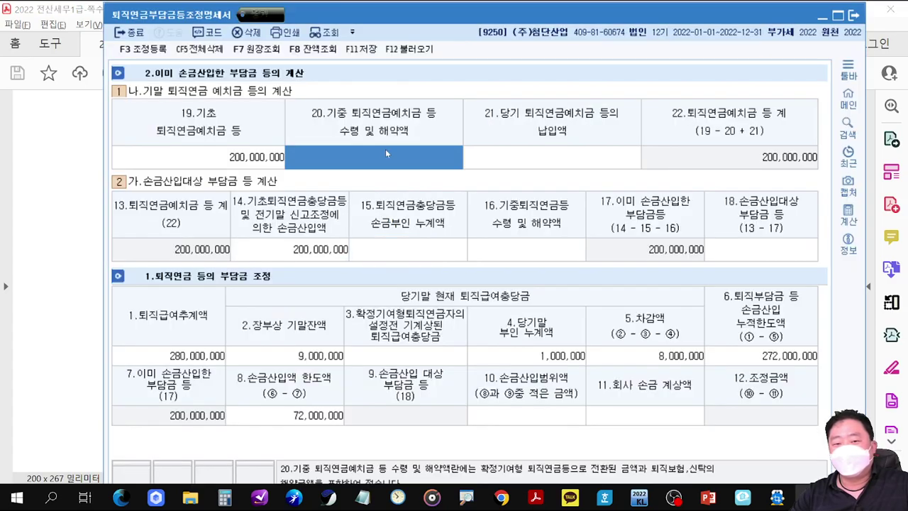
text(3000000)
key(Return)
Step: Mark 퇴직연금불입액 in the problem text and enter 40,000,000 as 21.당기 퇴직연금예치금 등의 납입액
key(alt+Tab)
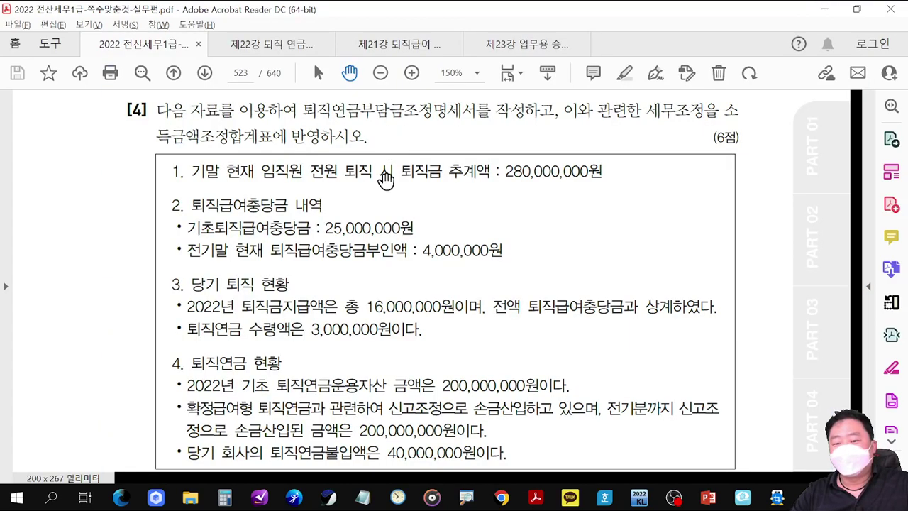
drag(377, 443, 490, 464)
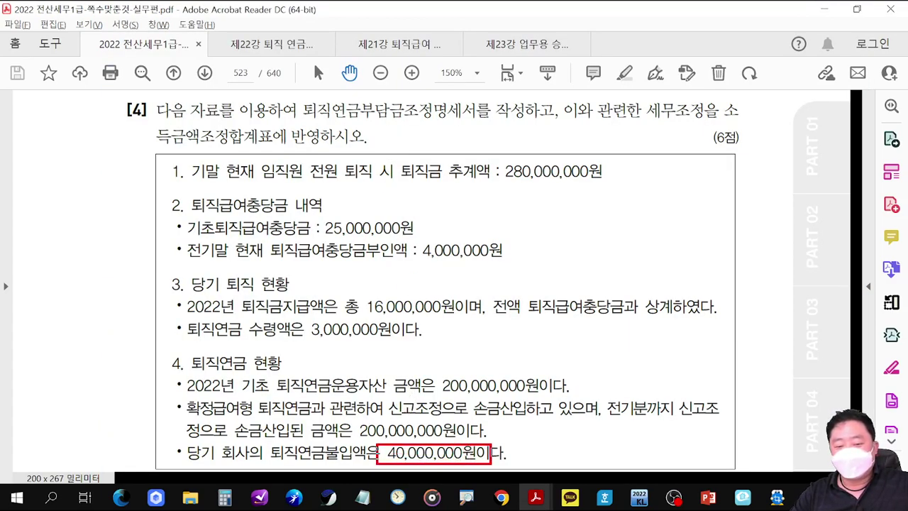
key(alt+Tab)
text(40000000)
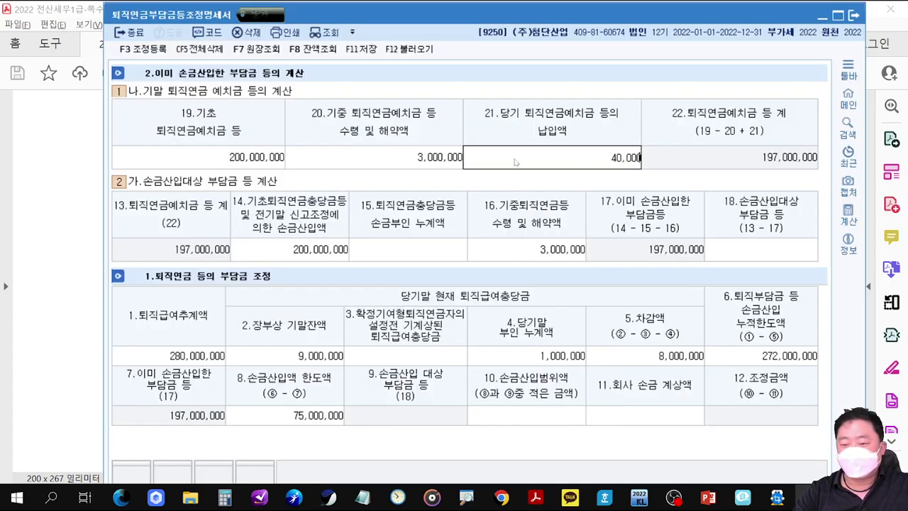
key(Return)
Step: Register 퇴직연금등지급 of 3,000,000 with 유보감소 under 익금산입 및 손금불산입 in the form's adjustment registration
key(F3)
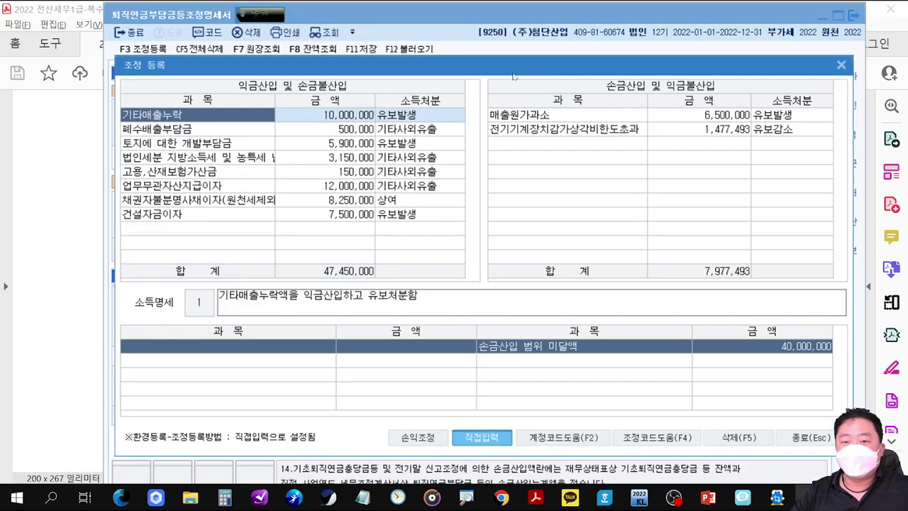
drag(525, 62, 525, 185)
click(248, 352)
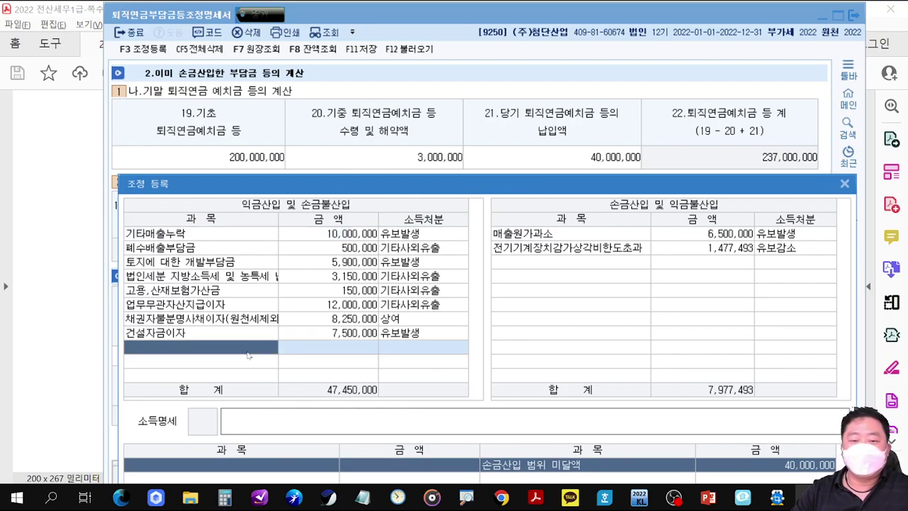
text(토직)
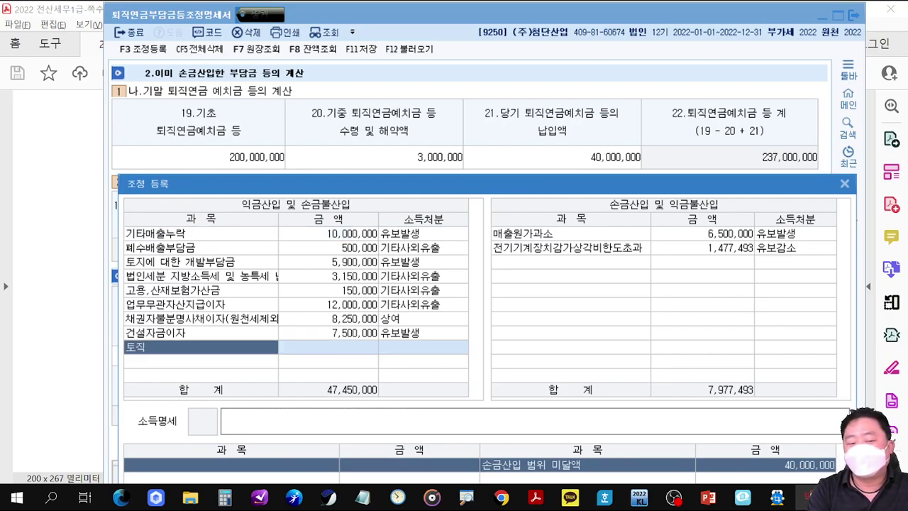
key(Return)
click(248, 354)
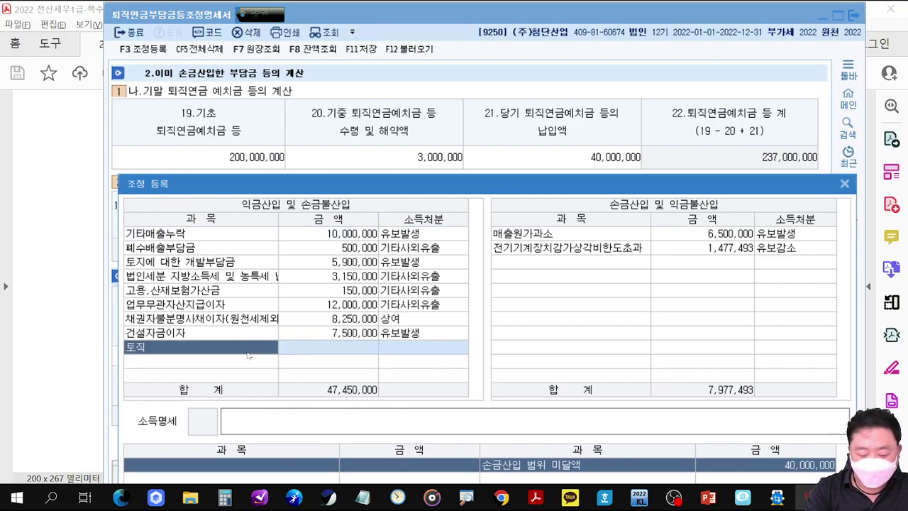
text(퇴직)
key(Return)
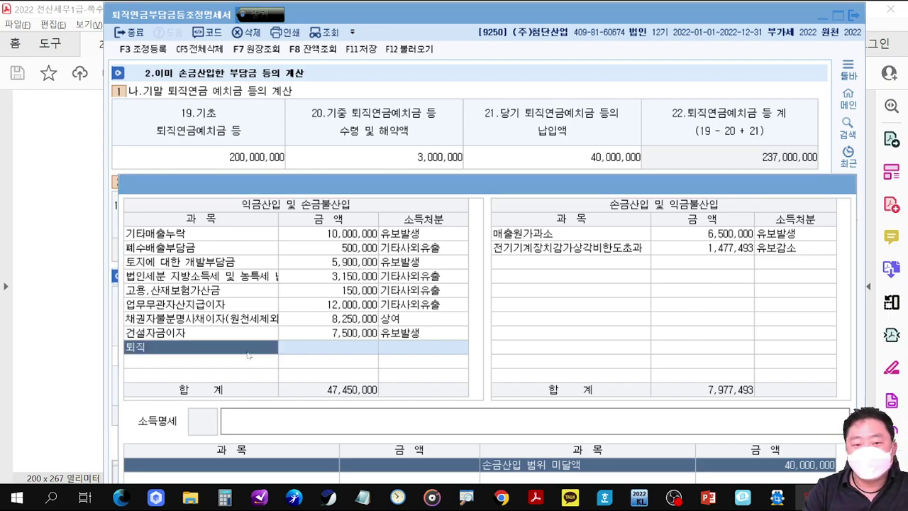
key(Down)
key(Return)
text(3000000)
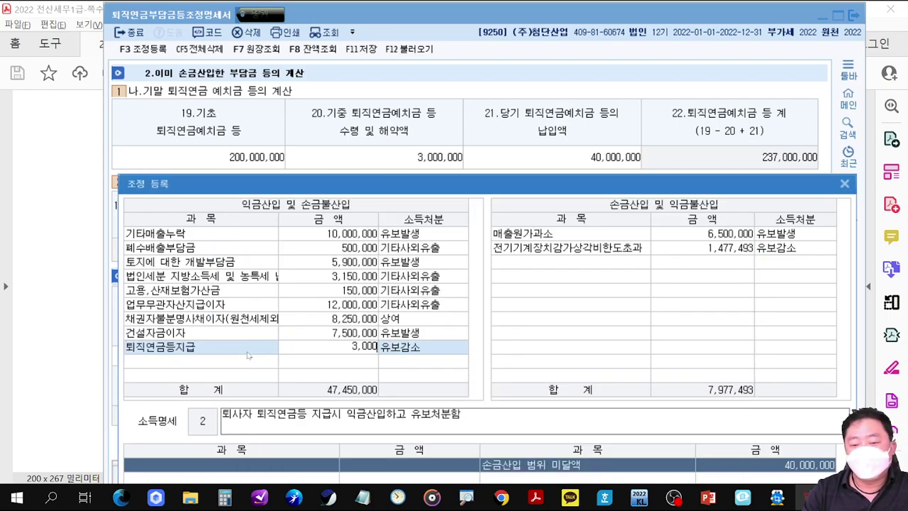
key(Return)
key(Return)
Step: Add 퇴직연금등손금산입 of 40,000,000 with 유보발생 under 손금산입 및 익금불산입
key(Down)
key(Down)
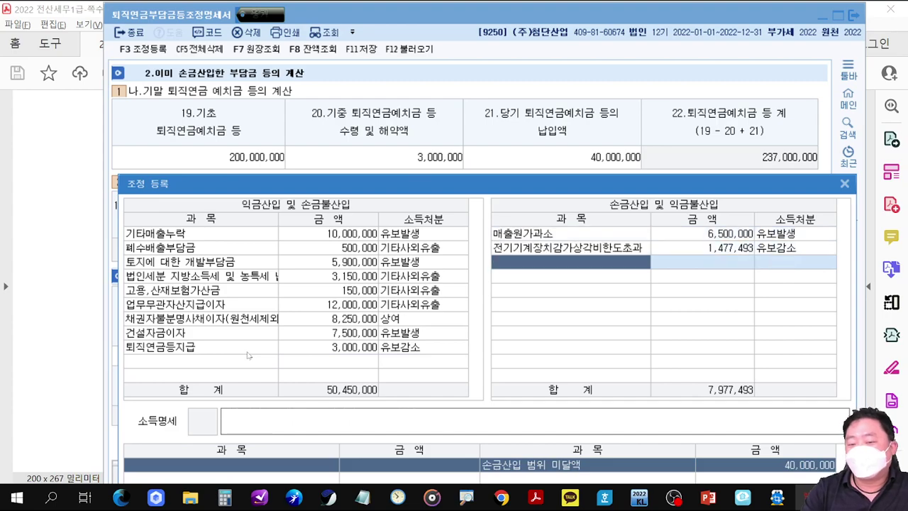
text(퇴직)
key(Return)
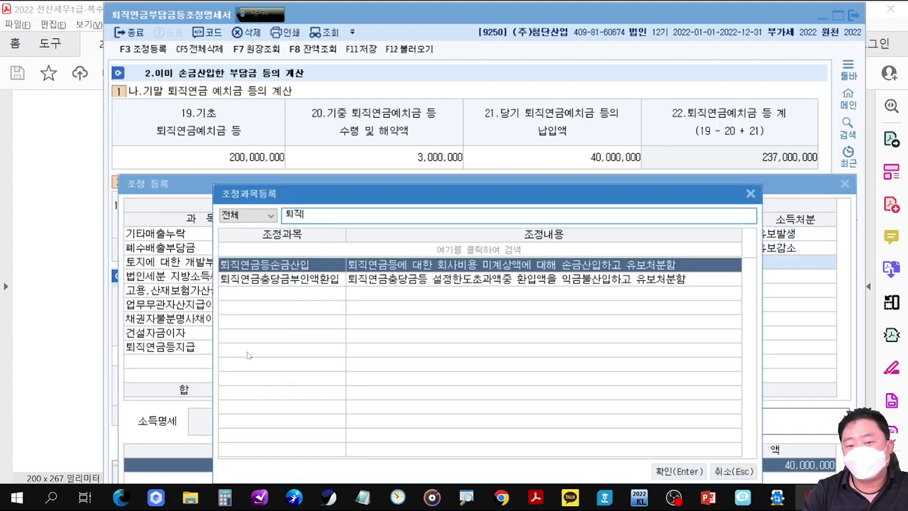
key(Return)
text(400000,000)
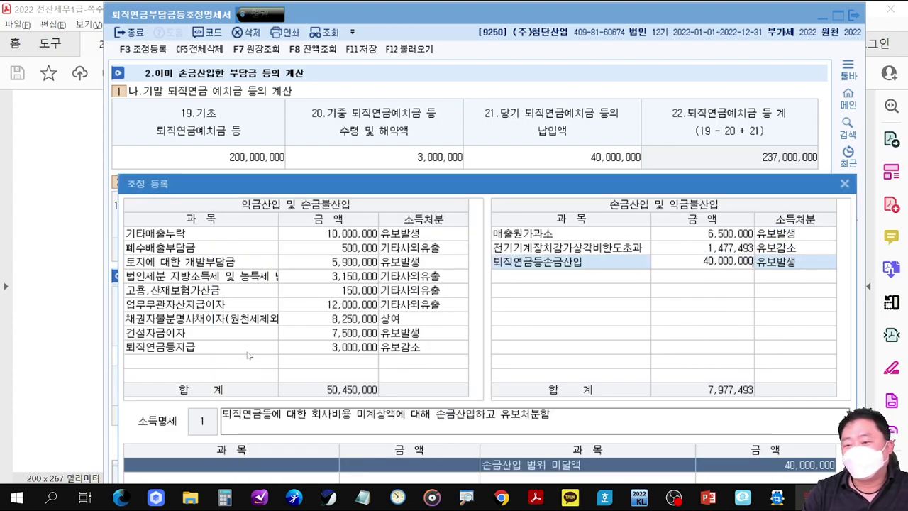
key(Return)
key(Return)
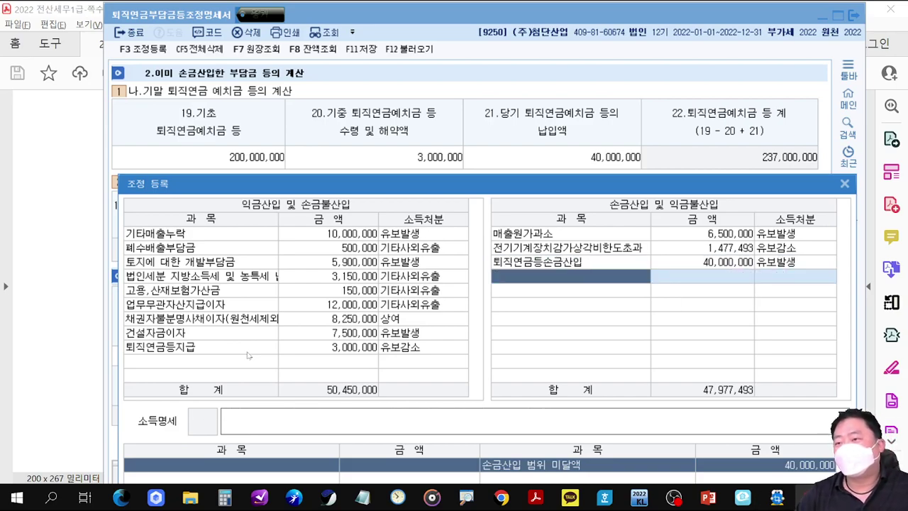
Step: Return to the problem text in Acrobat Reader and compare the 퇴직연금 수령액 with the 전기말 퇴직급여충당금부인액, marking both amounts temporarily
click(69, 197)
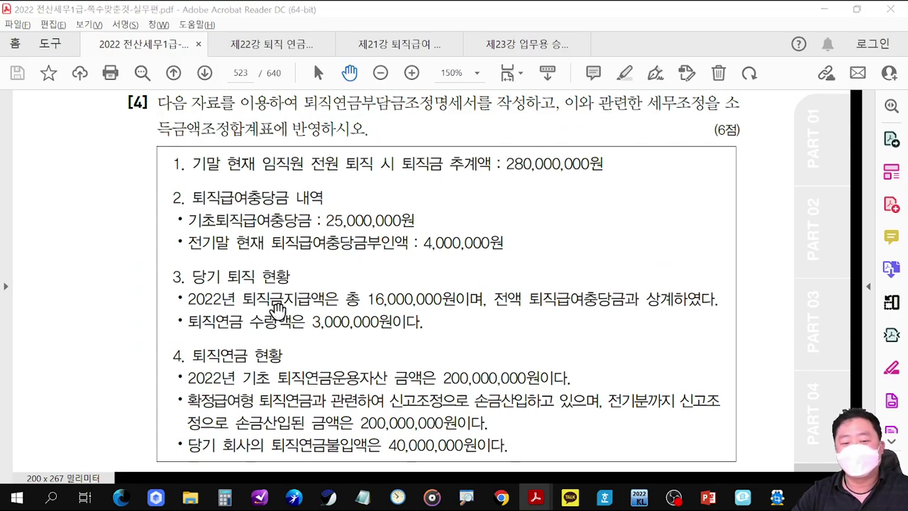
key(alt+Tab)
key(alt+Tab)
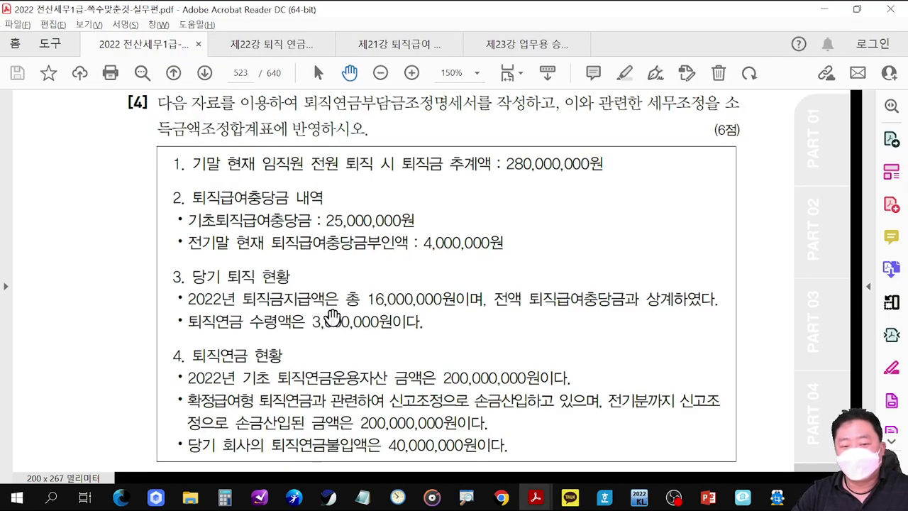
drag(307, 301, 415, 342)
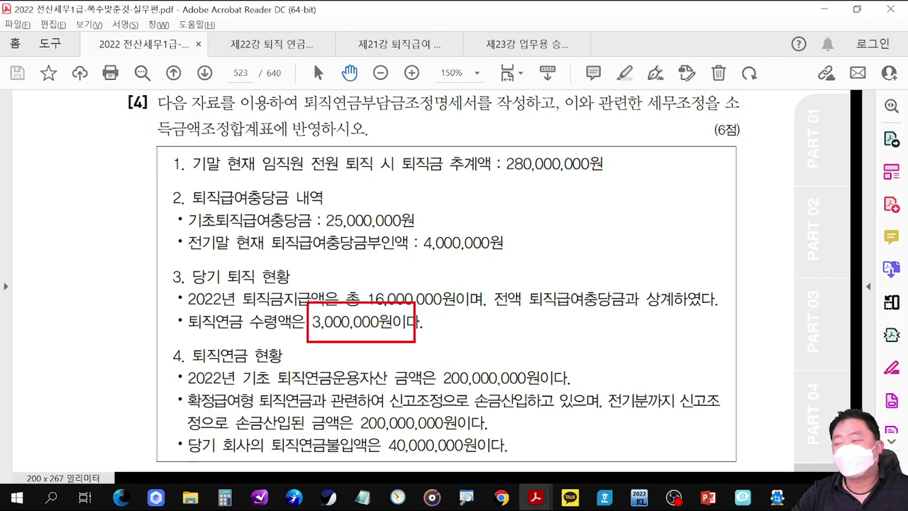
drag(404, 229, 505, 264)
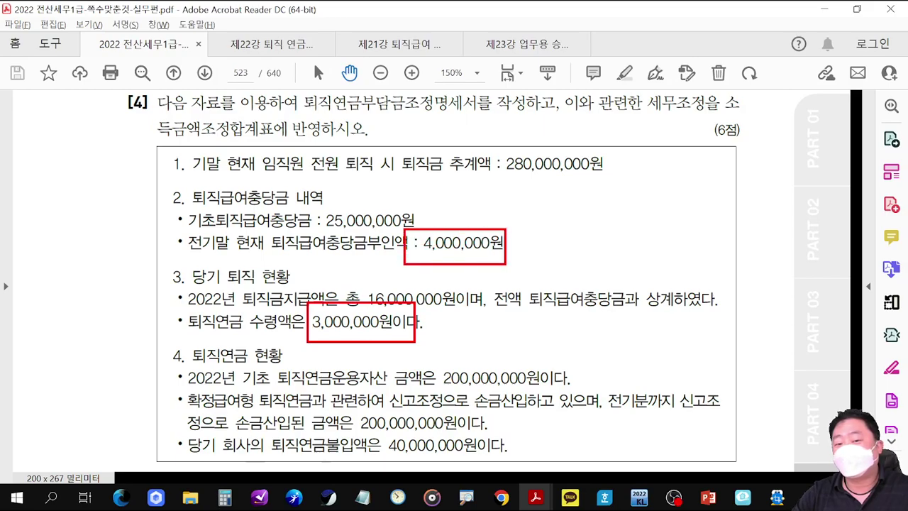
key(Escape)
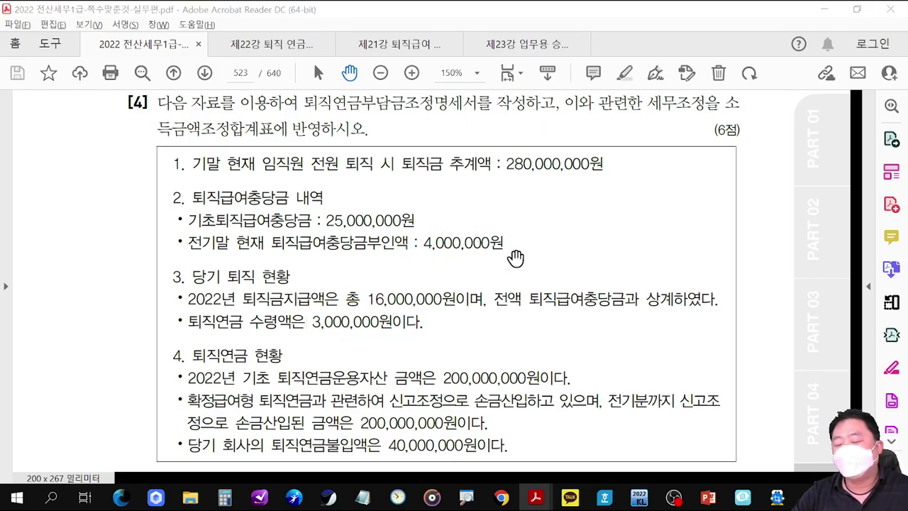
key(alt+Tab)
key(alt+Tab)
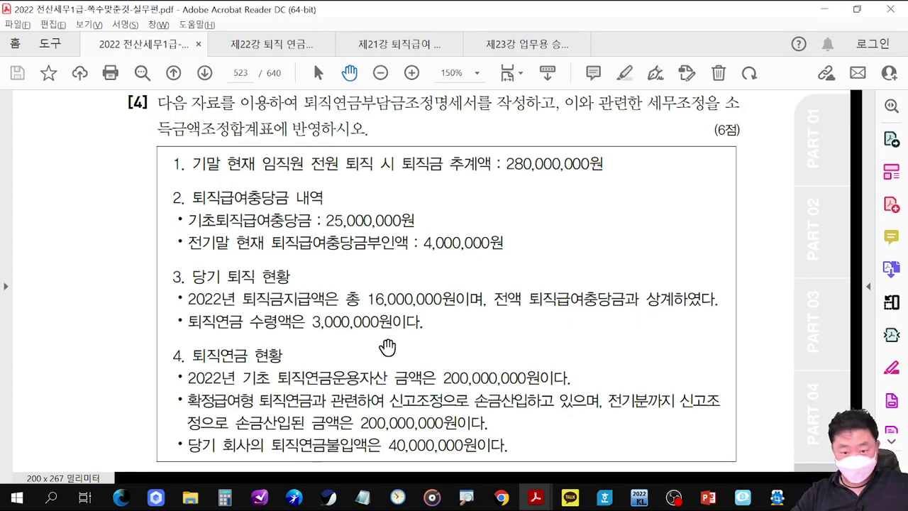
Step: Back in the adjustment registration, add 퇴직급여충당부채 of 3,000,000 with 유보감소 under 손금산입 및 익금불산입
key(alt+Tab)
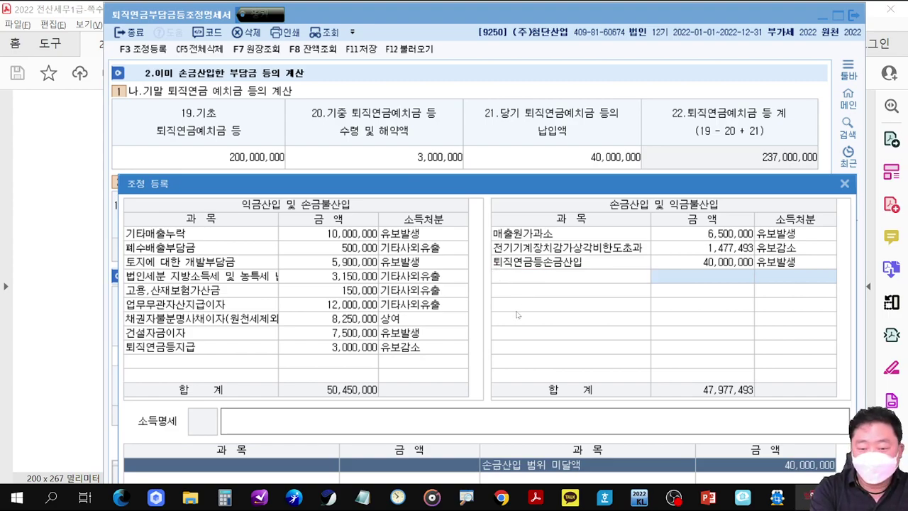
text(퇴직)
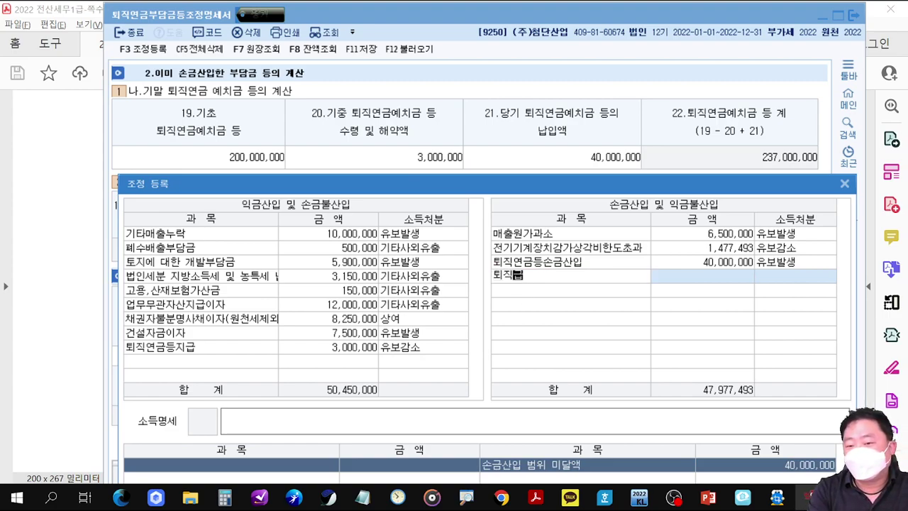
text(급여충당부채)
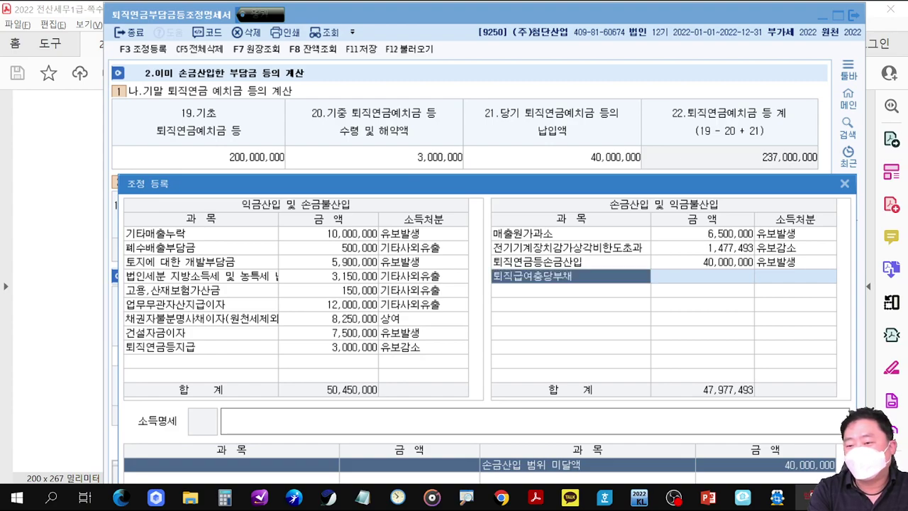
key(Return)
text(3000000)
key(Return)
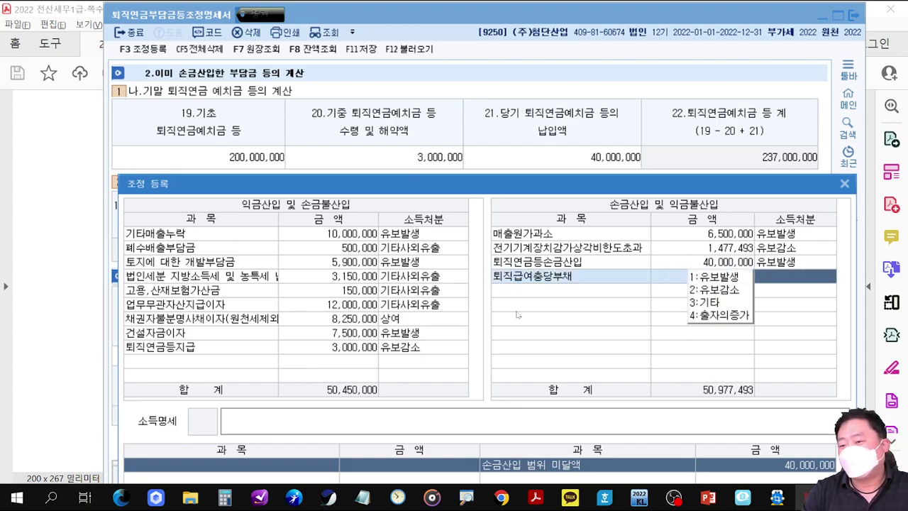
key(2)
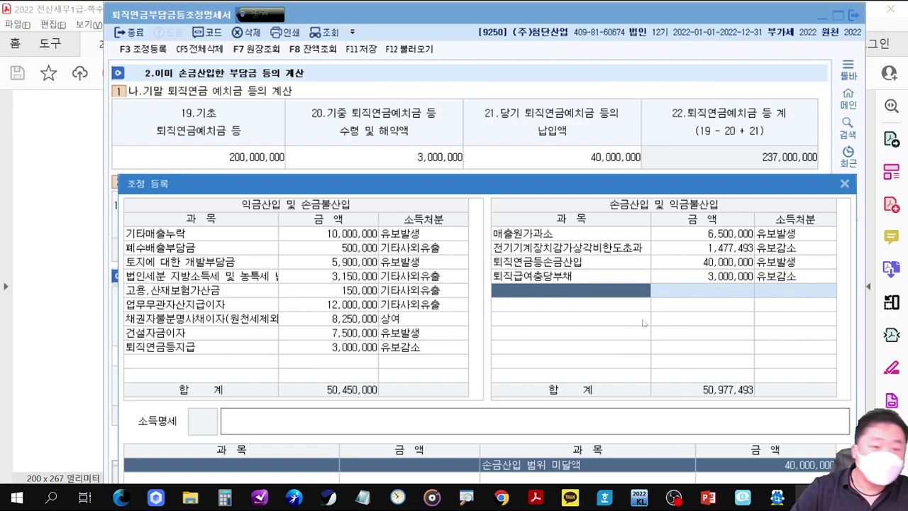
Step: Glance at the problem text, switch to the PowerPoint lecture slides and review the form examples up to the 주의 slide
click(69, 196)
scroll(69, 196, down, 1)
scroll(69, 195, up, 2)
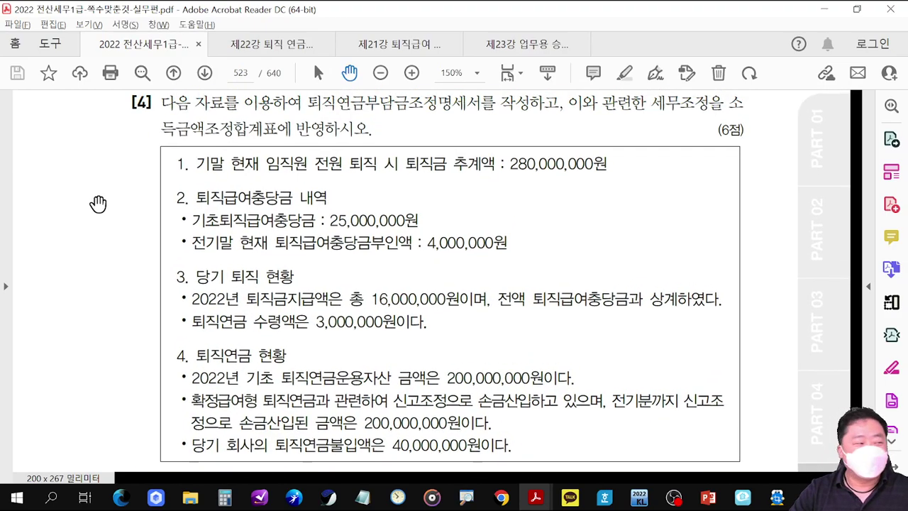
key(alt+Tab)
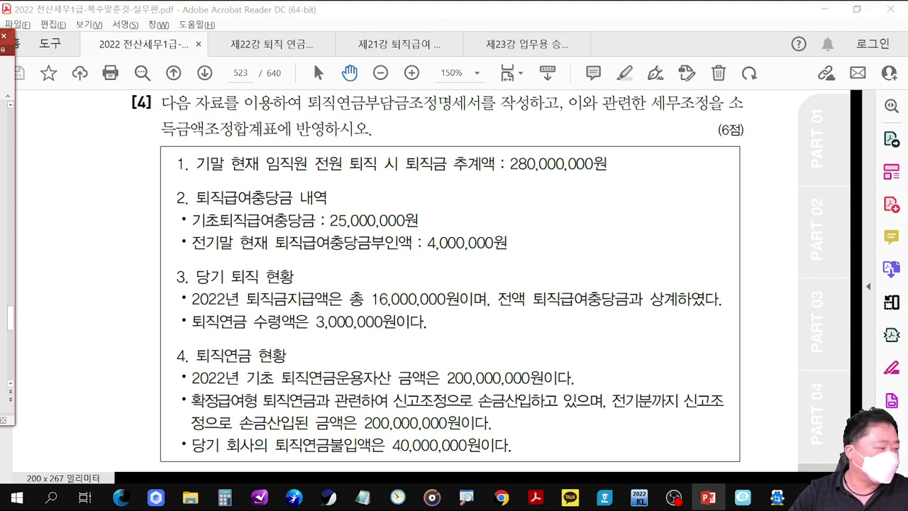
scroll(11, 256, up, 5)
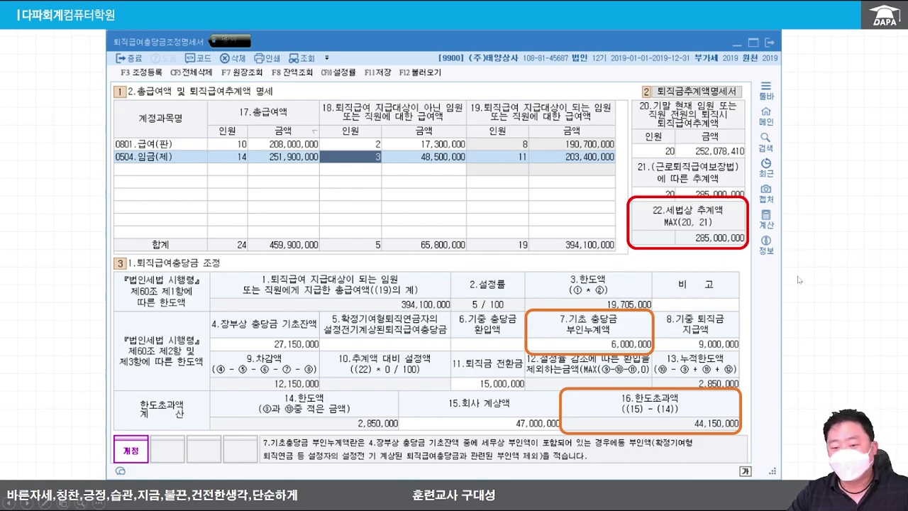
click(751, 292)
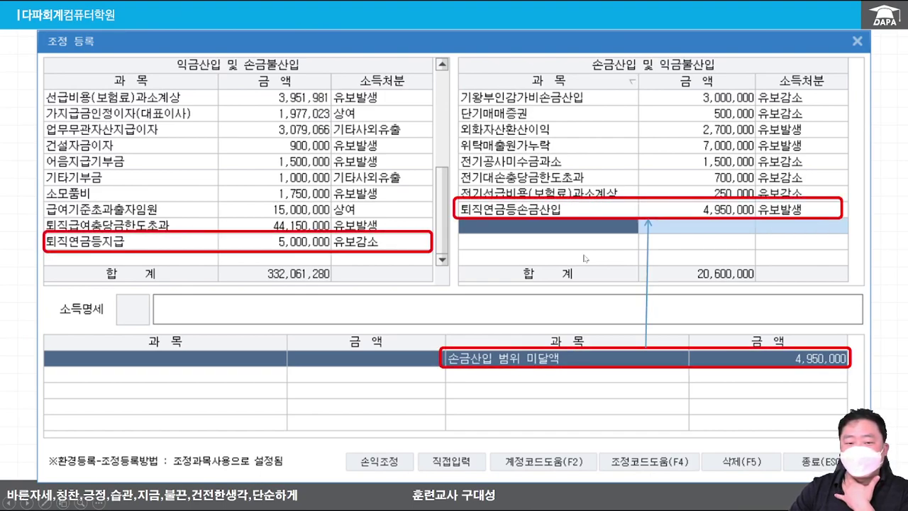
click(614, 297)
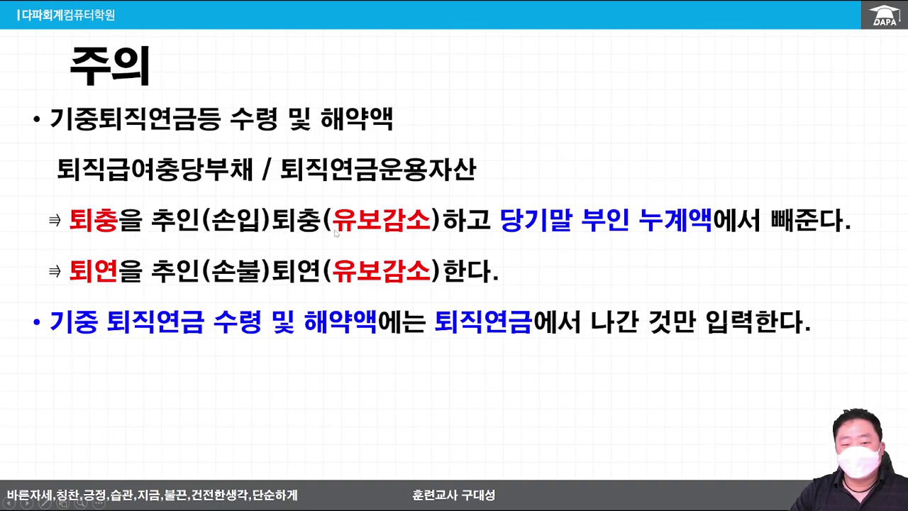
Step: Highlight 유보감소 and the 당기말 부인 누계액 deduction, tick the 퇴충 and 퇴연 lines on the 주의 slide, and erase the marks
mouse_move(321, 192)
mouse_down()
mouse_move(375, 221)
mouse_move(461, 235)
mouse_move(461, 244)
mouse_up()
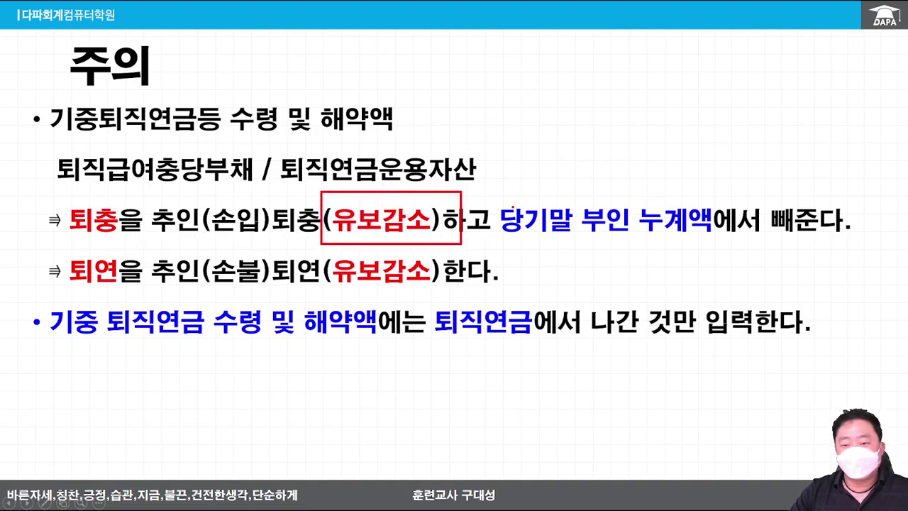
mouse_move(499, 186)
mouse_down()
mouse_move(628, 241)
mouse_move(852, 244)
mouse_up()
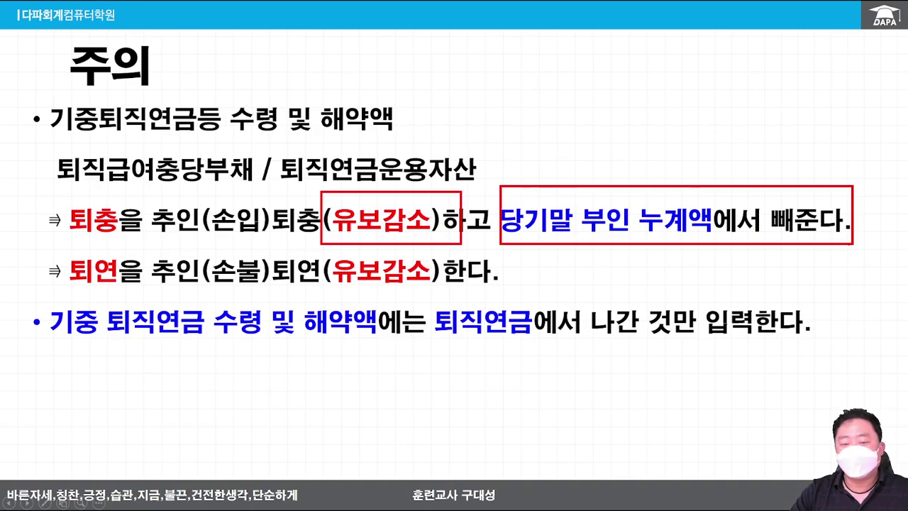
drag(29, 209, 87, 189)
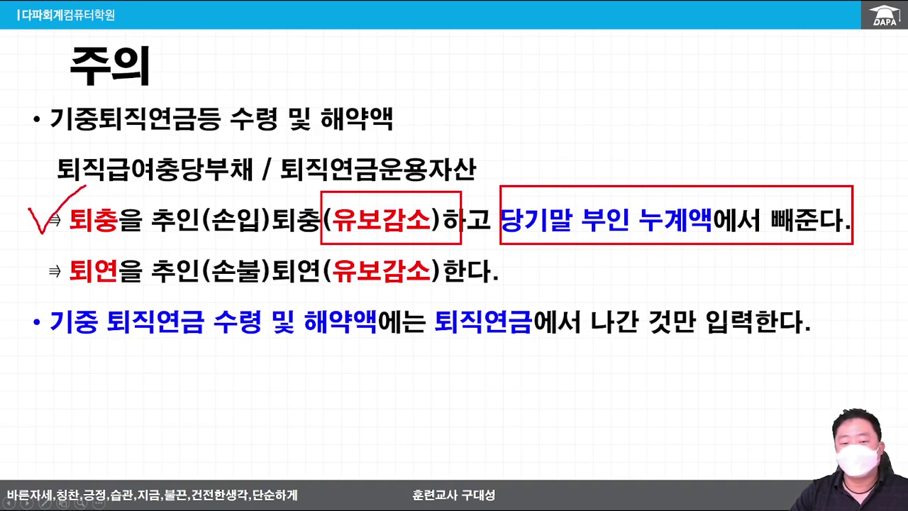
drag(15, 263, 95, 235)
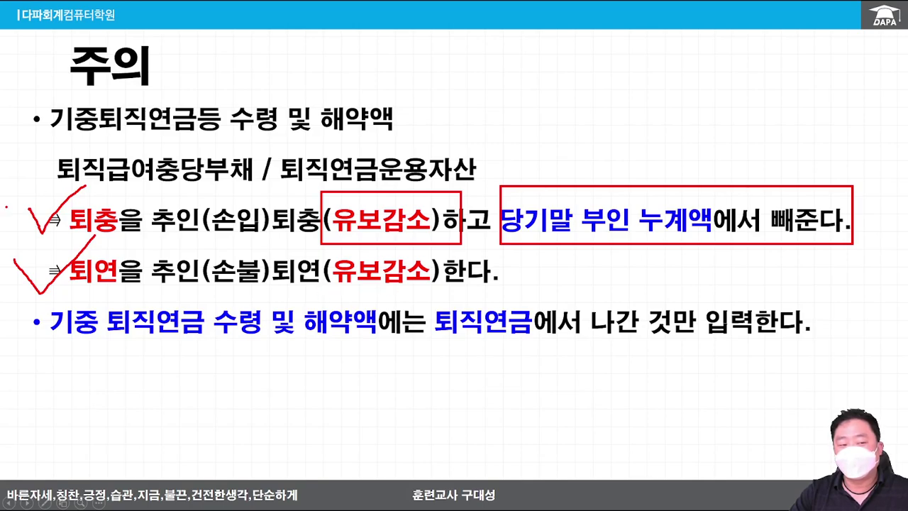
drag(7, 209, 105, 193)
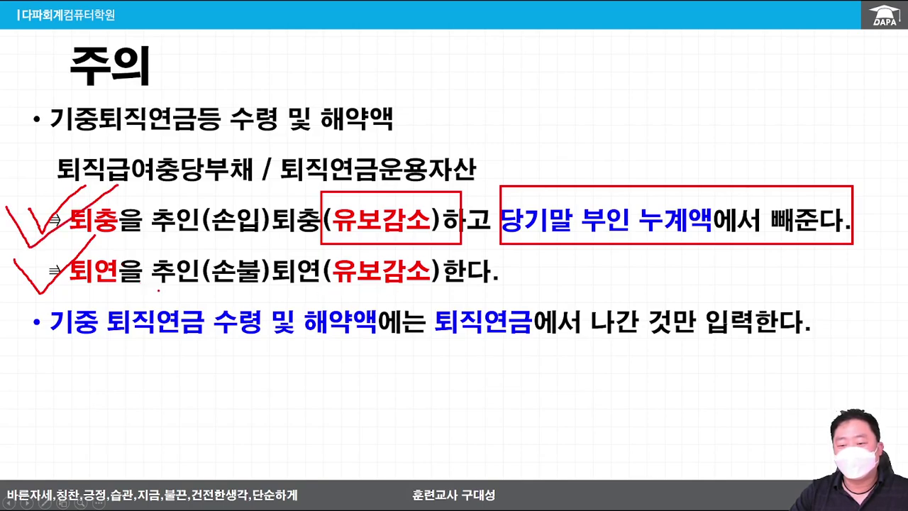
key(e)
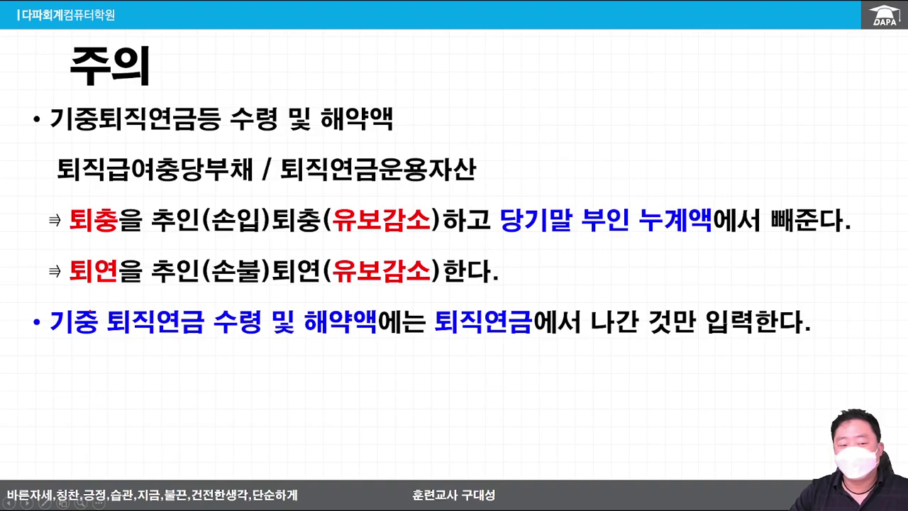